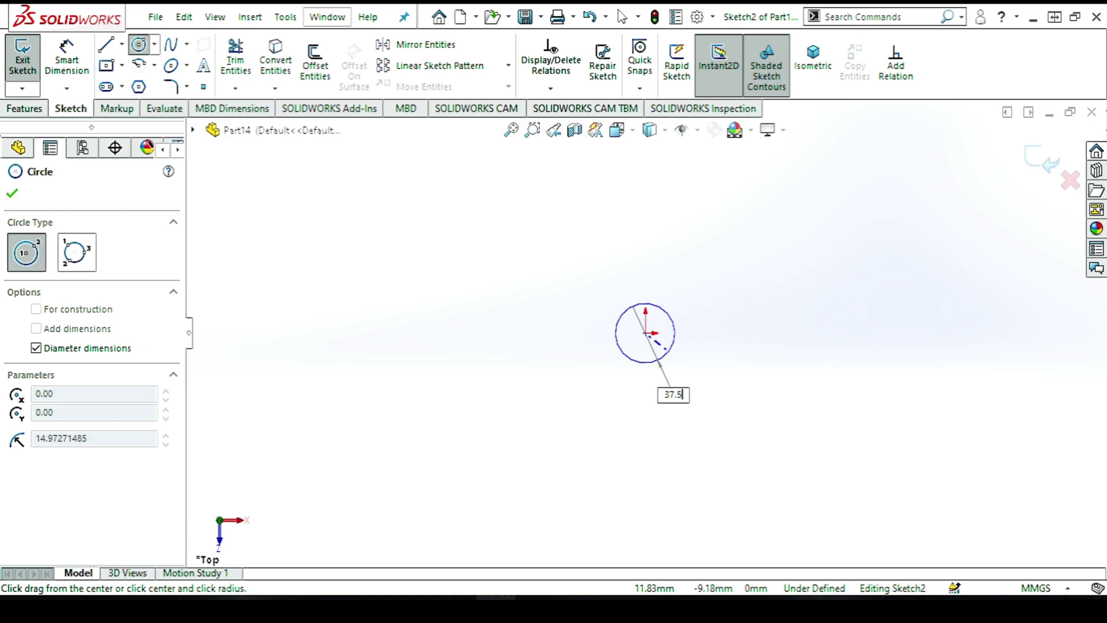
Set the origin-centred circle's diameter to 37.5 mm and extrude it 28.9 mm downward with the direction reversed
key(Return)
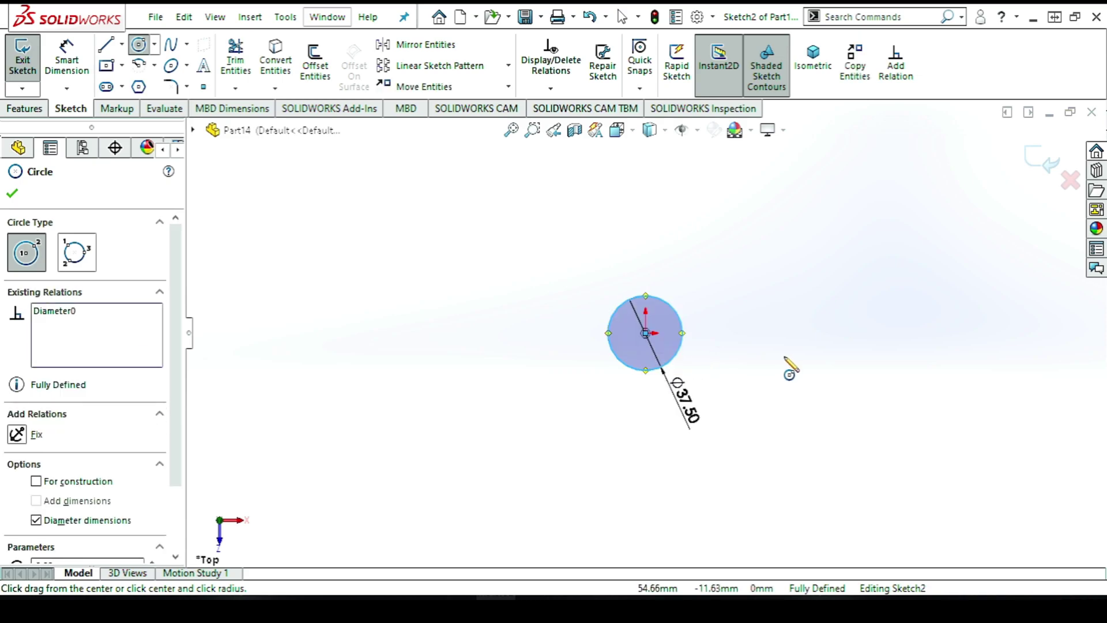
click(1051, 160)
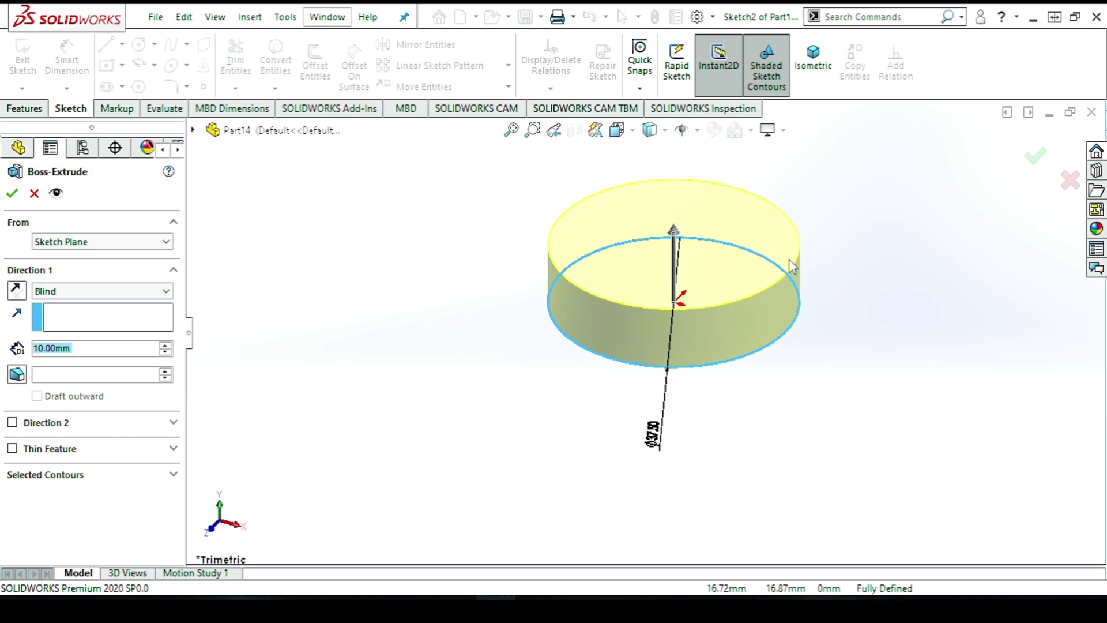
scroll(667, 295, up, 2)
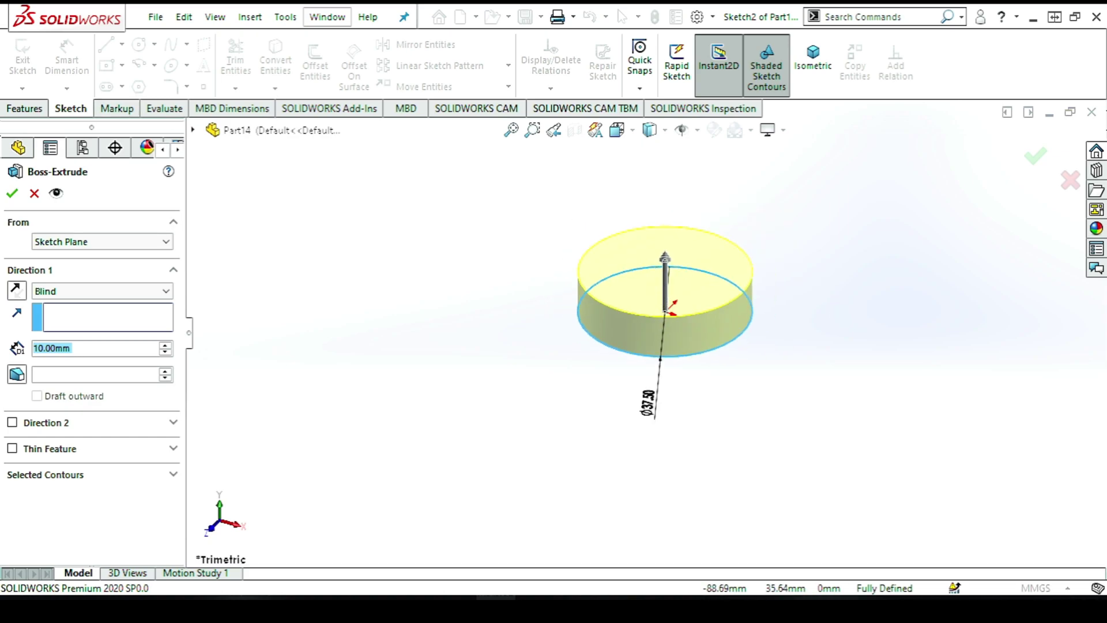
click(17, 293)
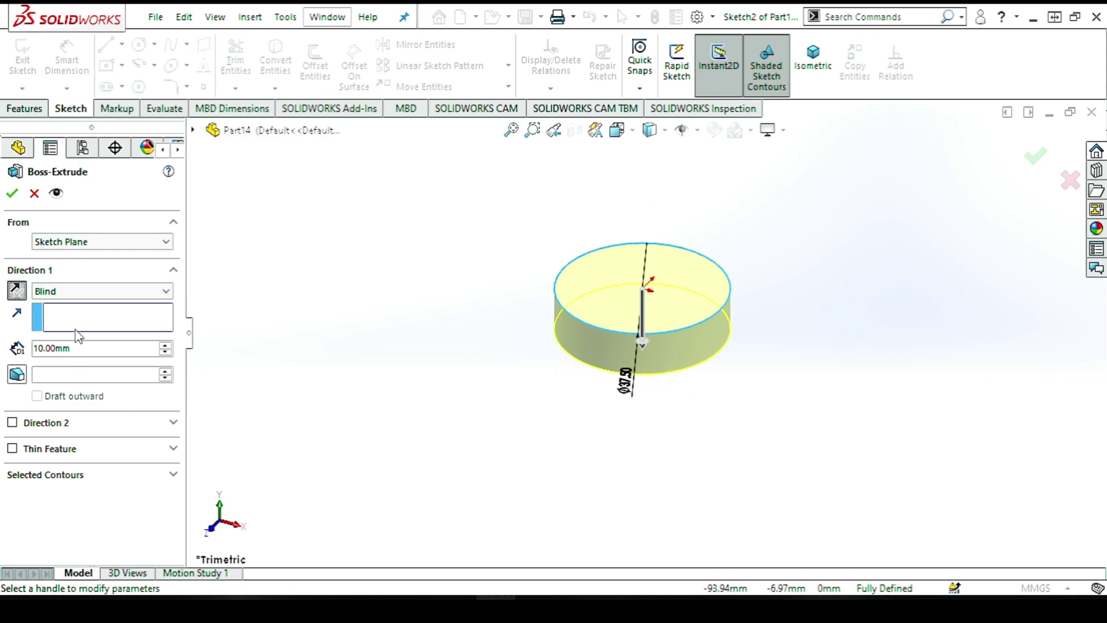
drag(74, 351, 13, 353)
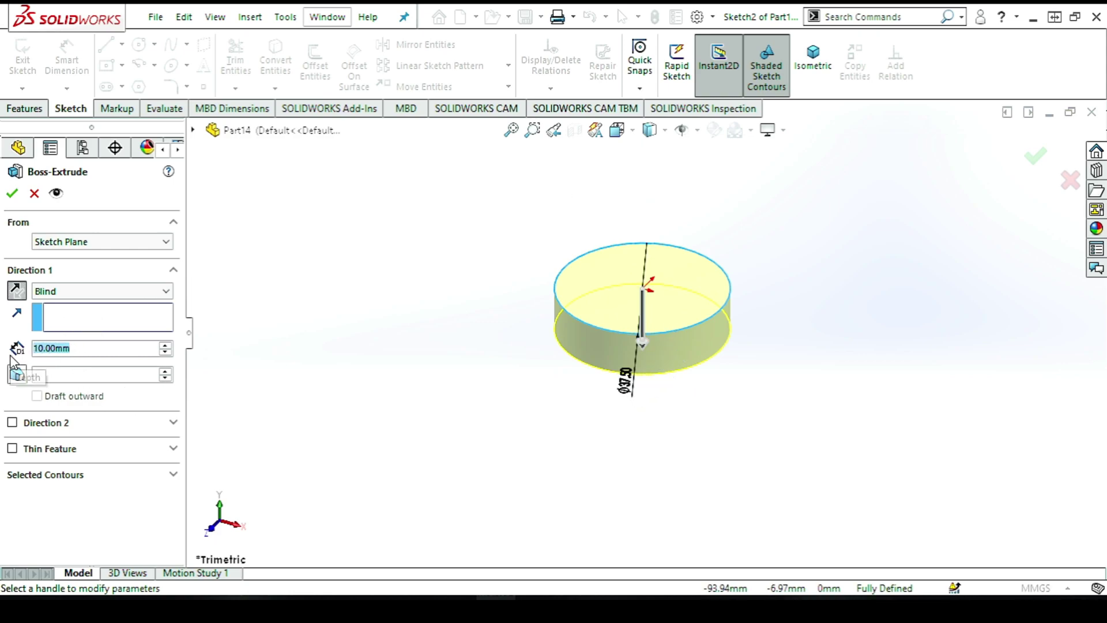
text(28)
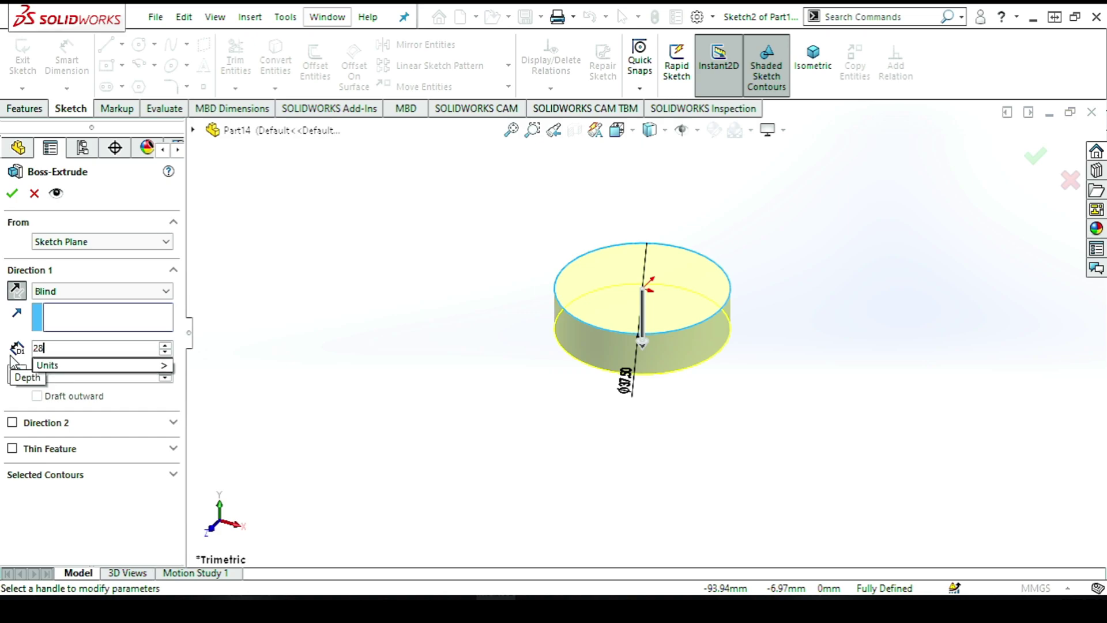
text(.9)
key(Return)
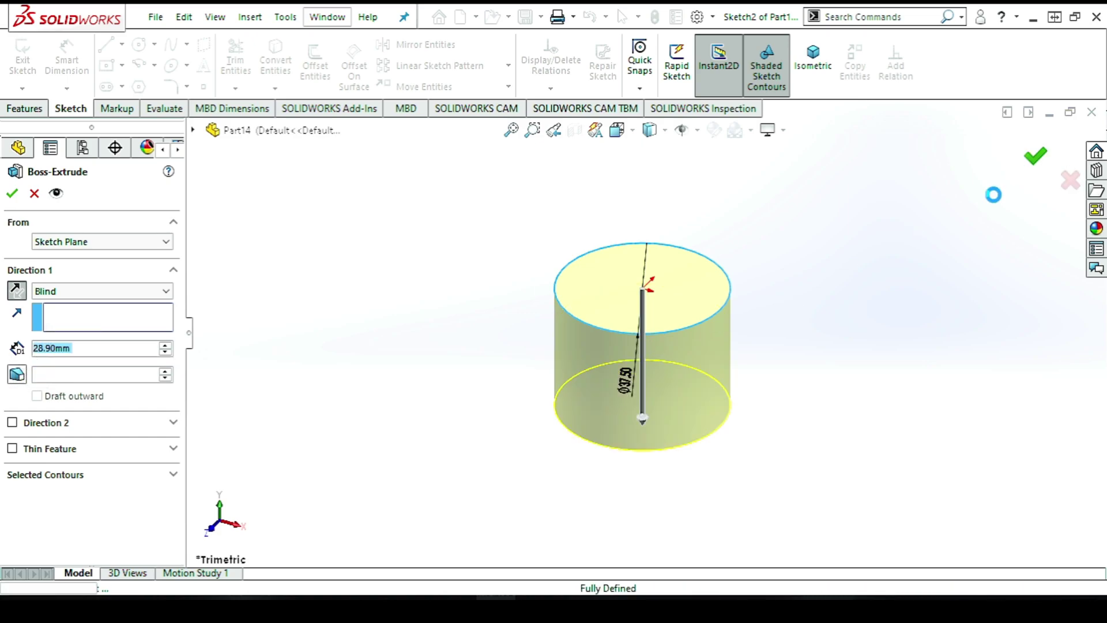
key(Return)
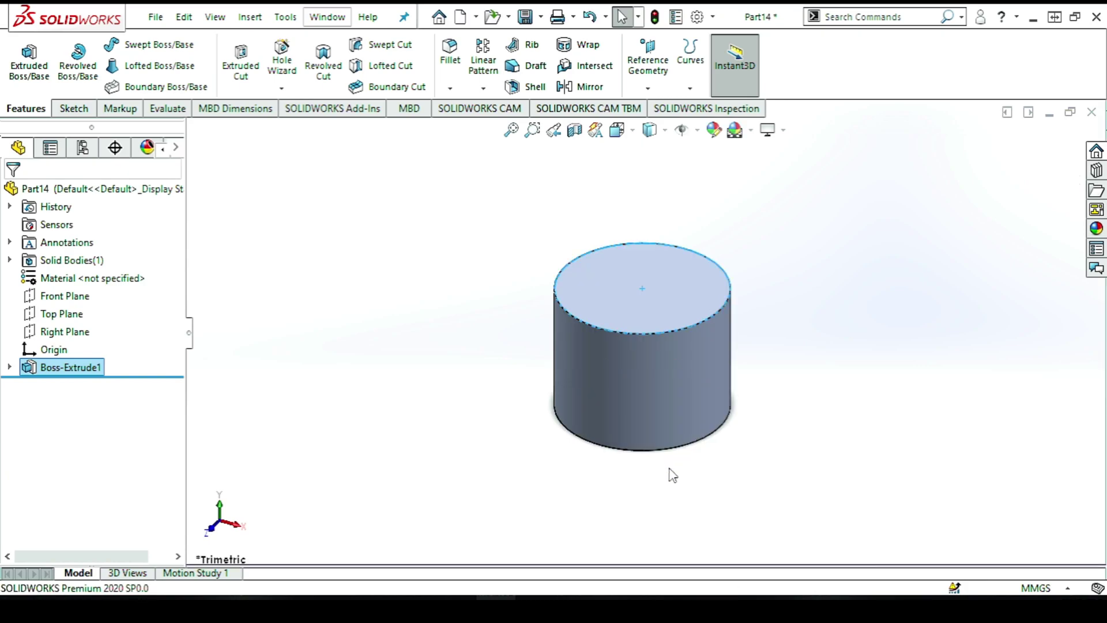
Sketch a 56 mm diameter circle centred on the origin on the cylinder's bottom face for a new boss extrude
middle_drag(671, 490, 699, 321)
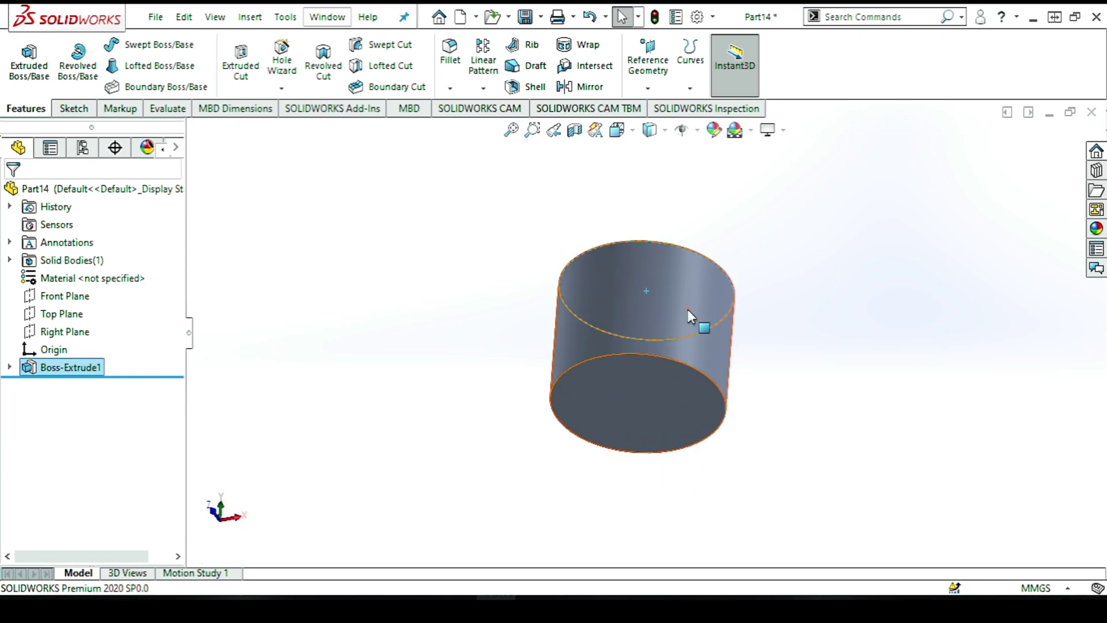
click(31, 68)
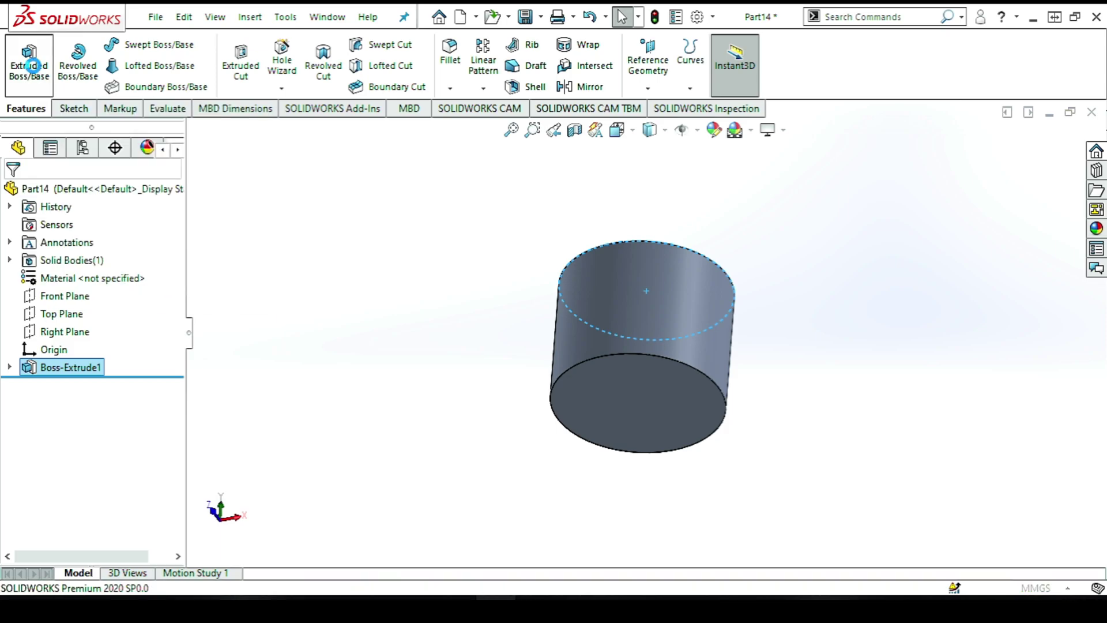
click(604, 397)
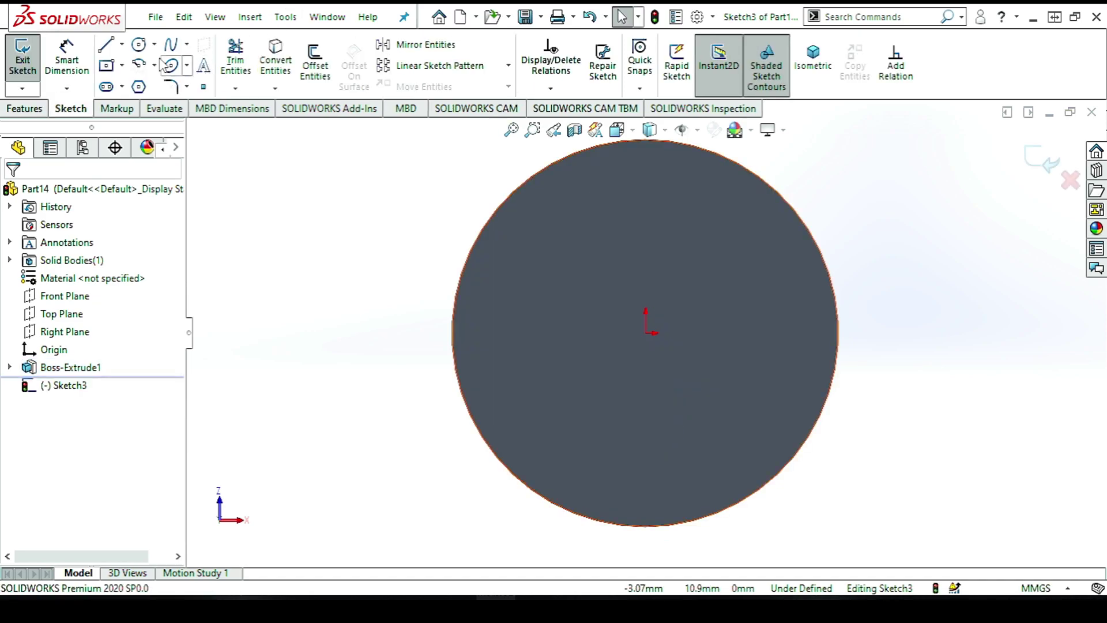
click(139, 45)
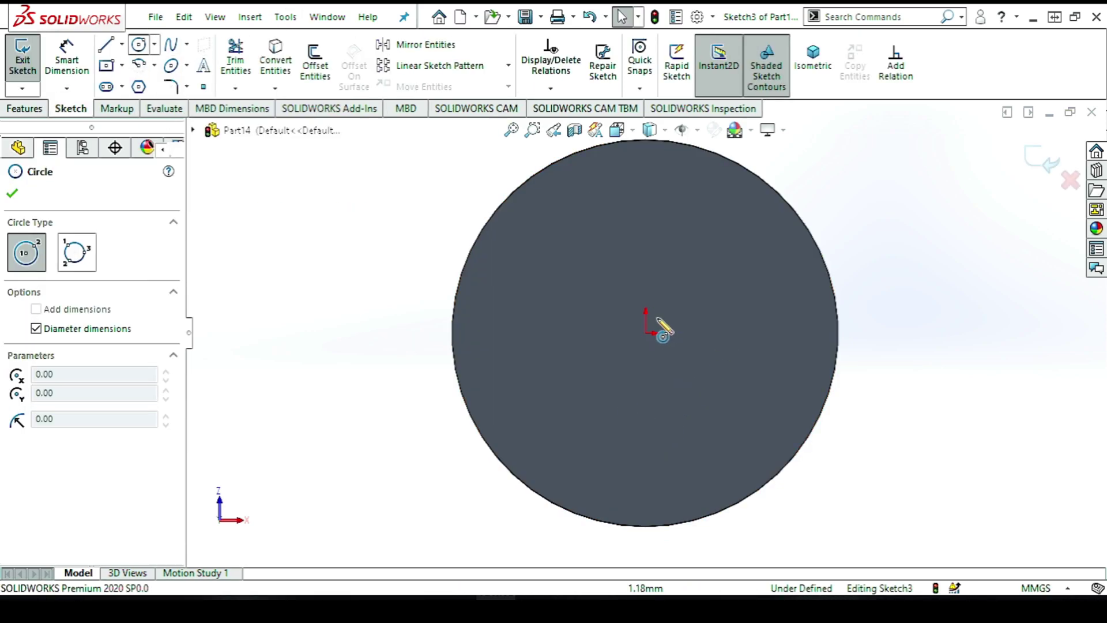
click(646, 333)
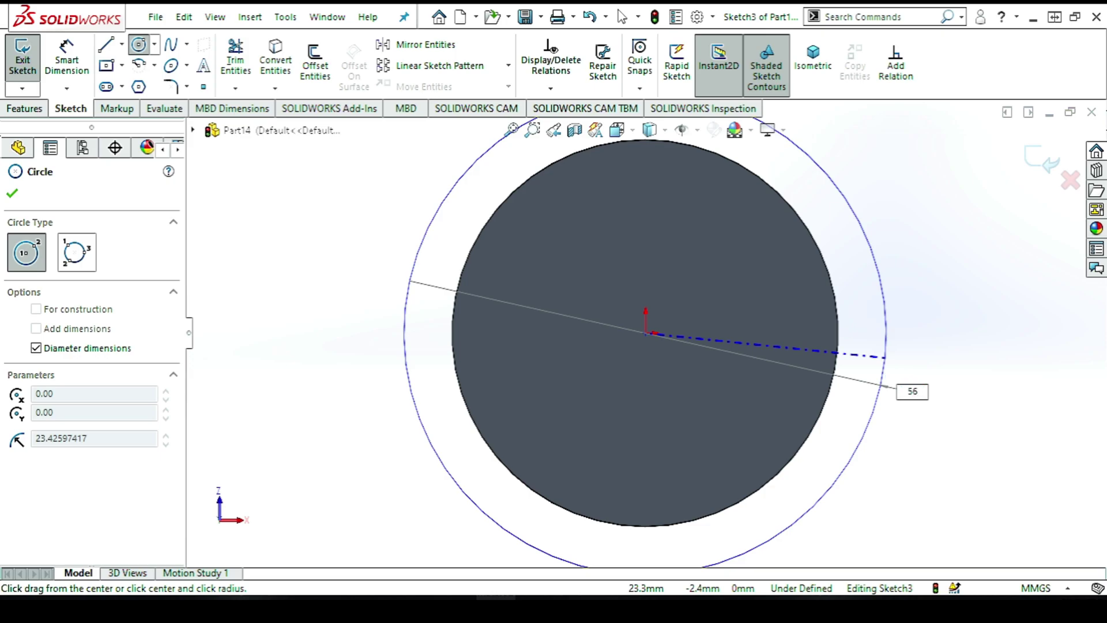
key(Return)
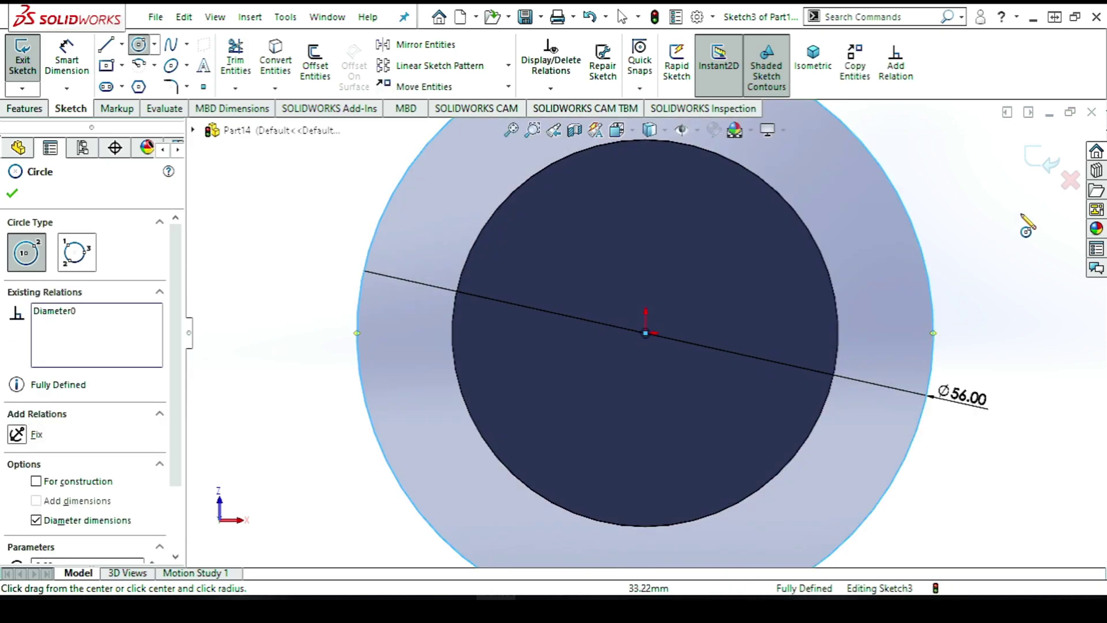
click(1027, 163)
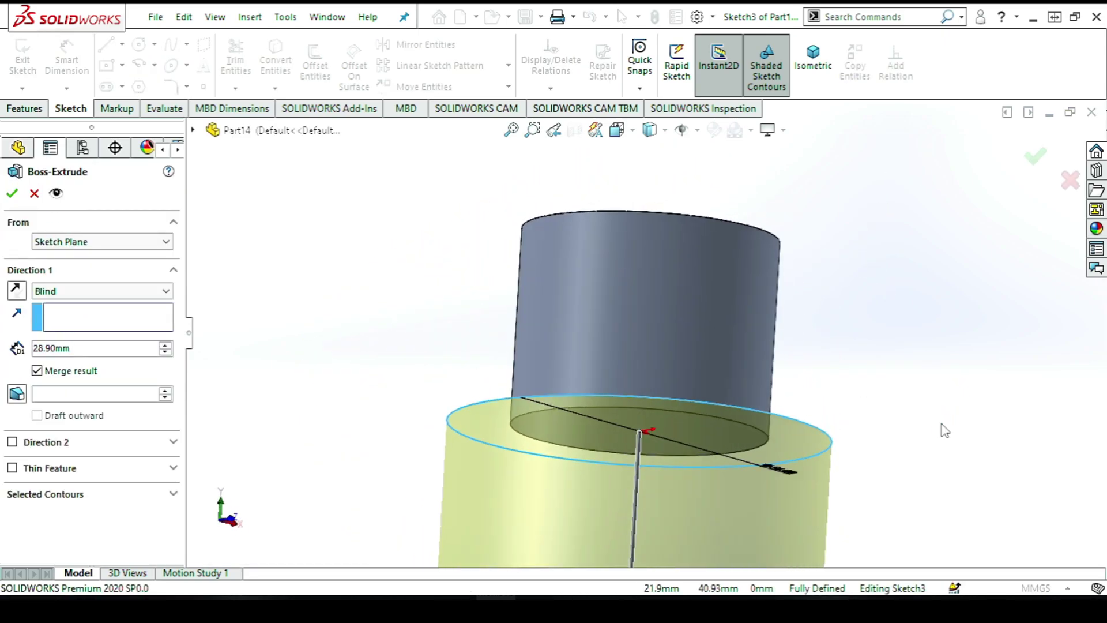
Extrude the 56 mm circle 113.5 mm away from the first cylinder, merging the result
double_click(68, 352)
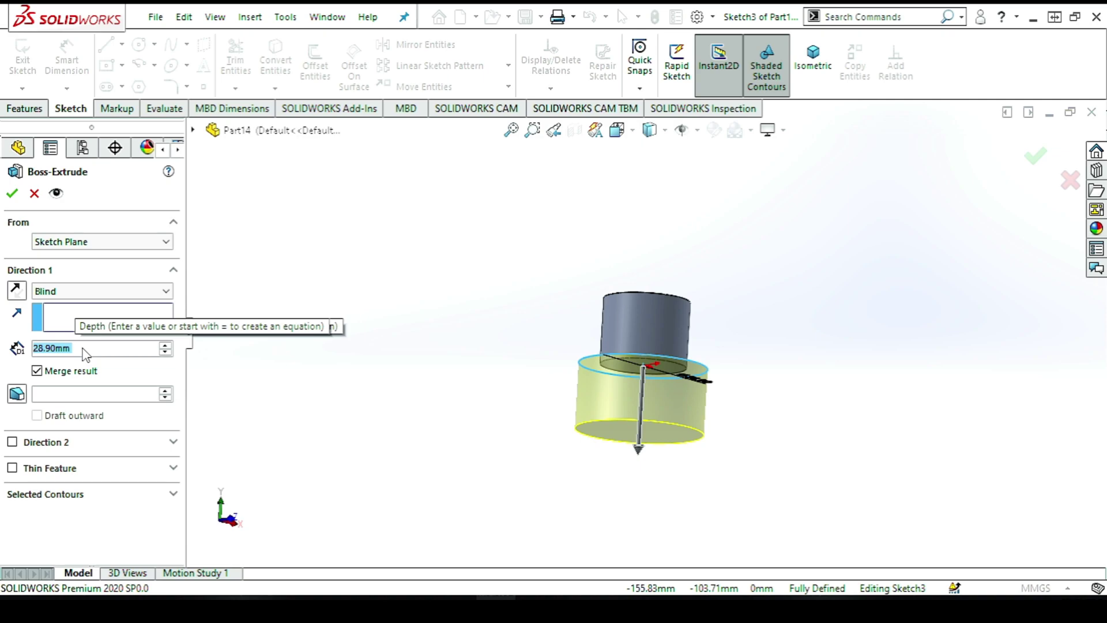
text(113)
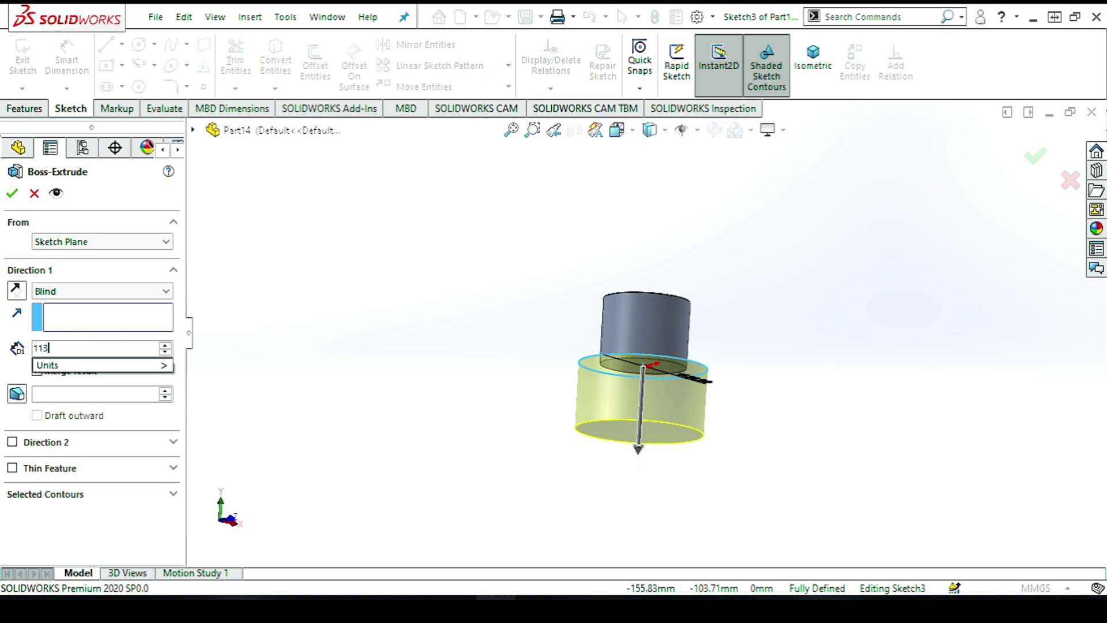
text(.5)
key(Return)
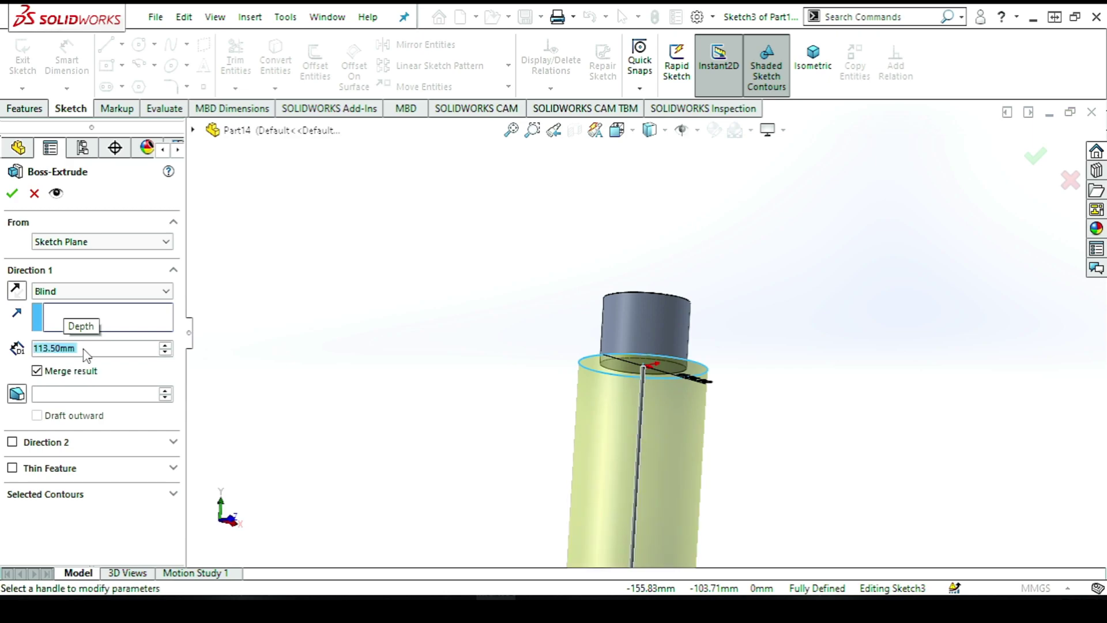
scroll(605, 517, up, 4)
click(1033, 157)
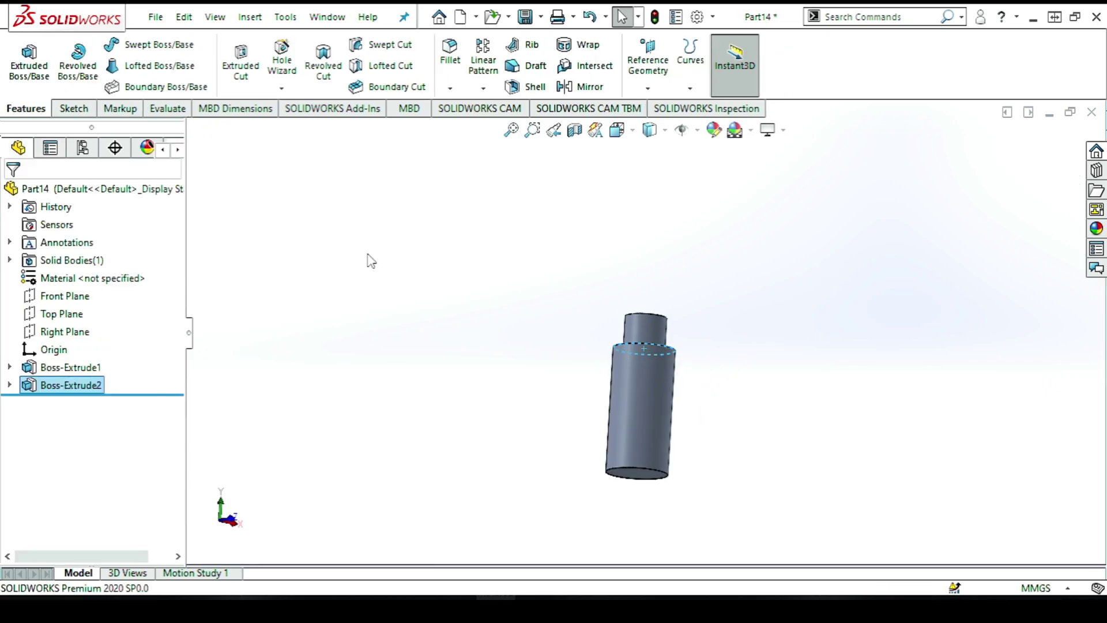
Sketch a circle about 76 mm in diameter, centred on the origin, on the large cylinder's bottom face for another boss extrude
click(29, 63)
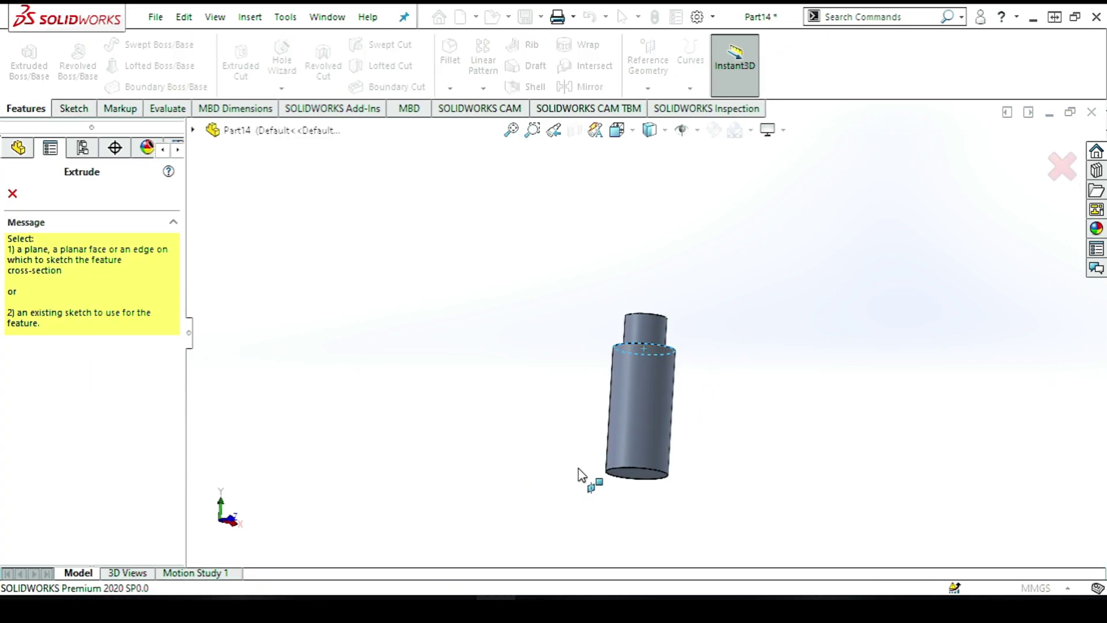
scroll(640, 484, down, 3)
click(645, 411)
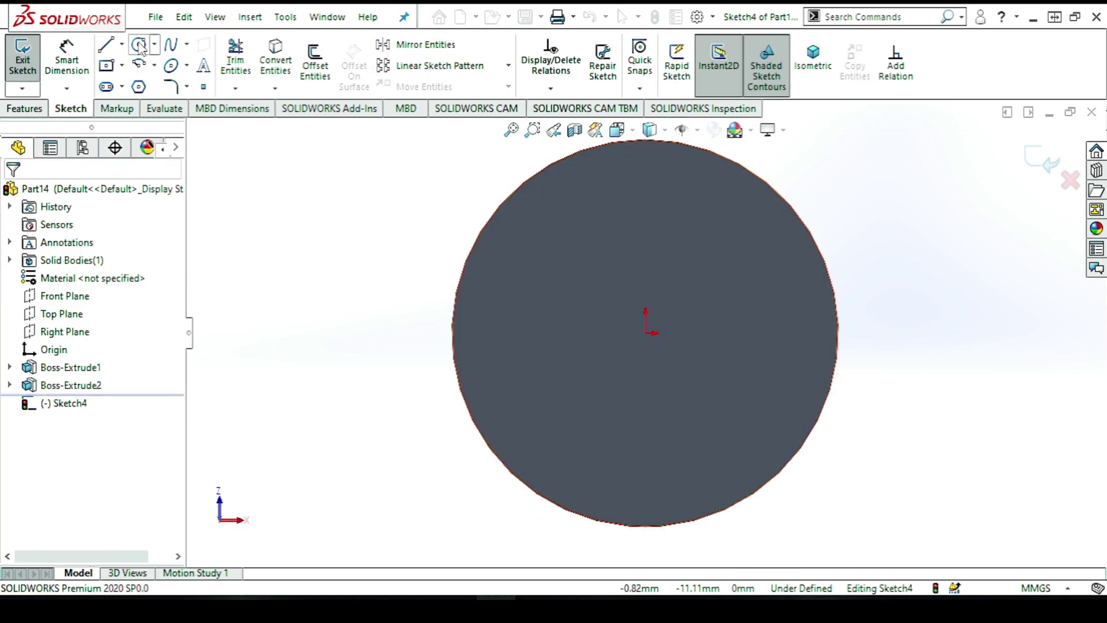
click(139, 46)
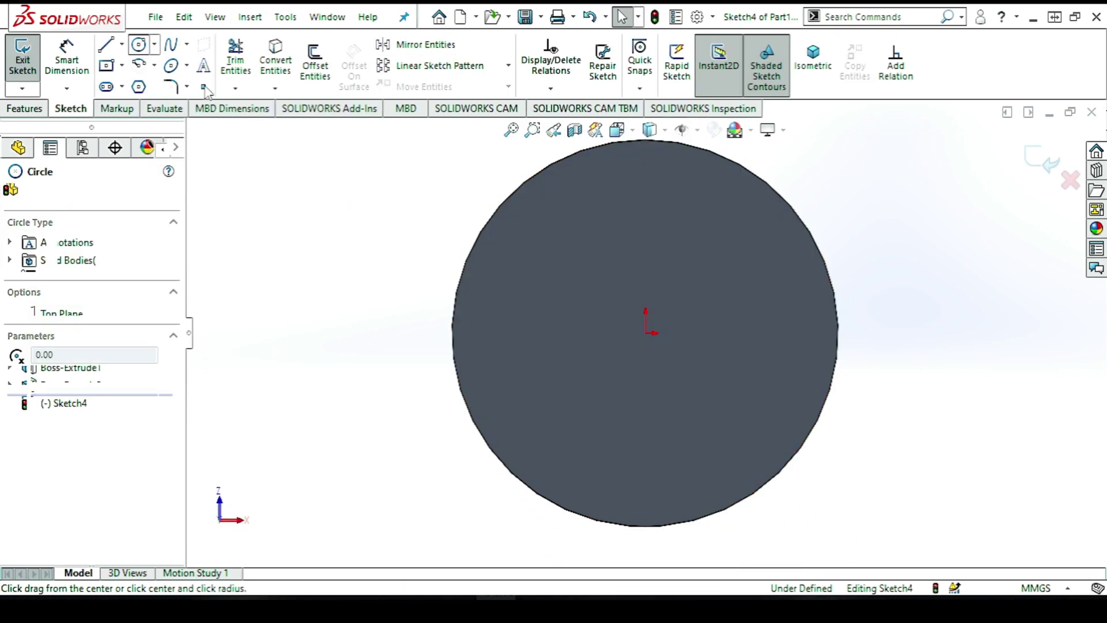
click(646, 333)
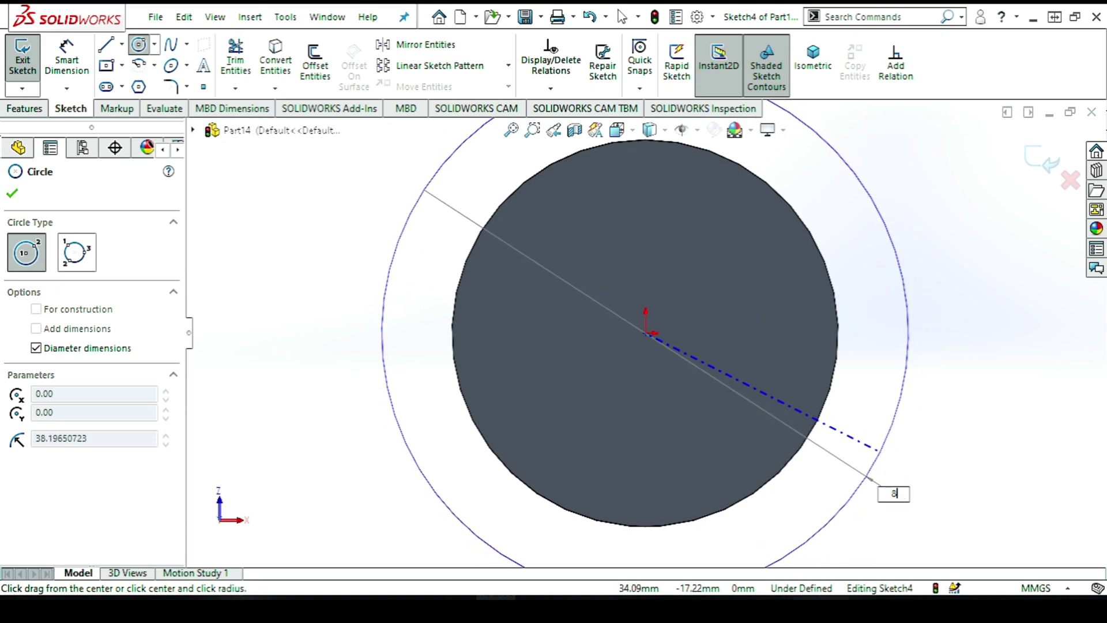
click(880, 452)
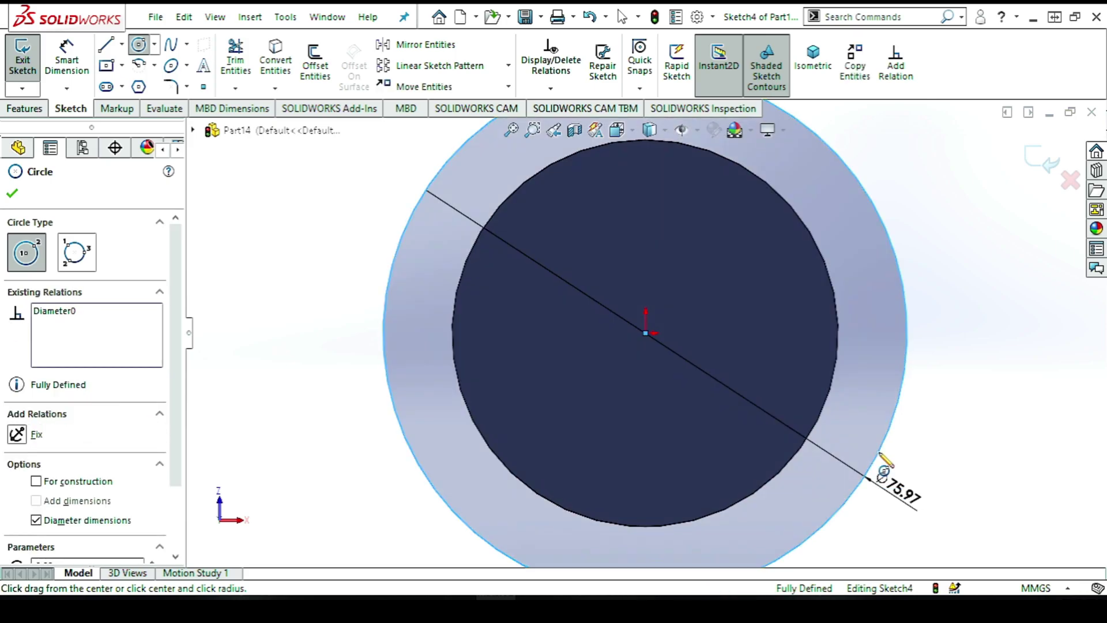
click(1035, 162)
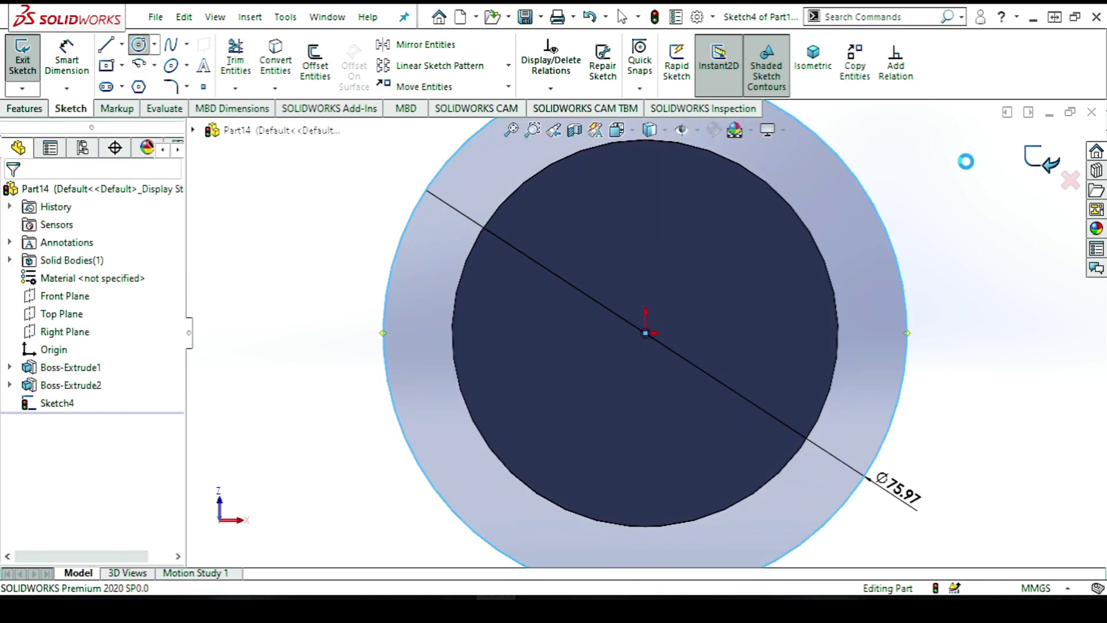
Extrude the new circle 24 mm in the reversed direction, back over the large cylinder, to form a collar
scroll(803, 197, up, 2)
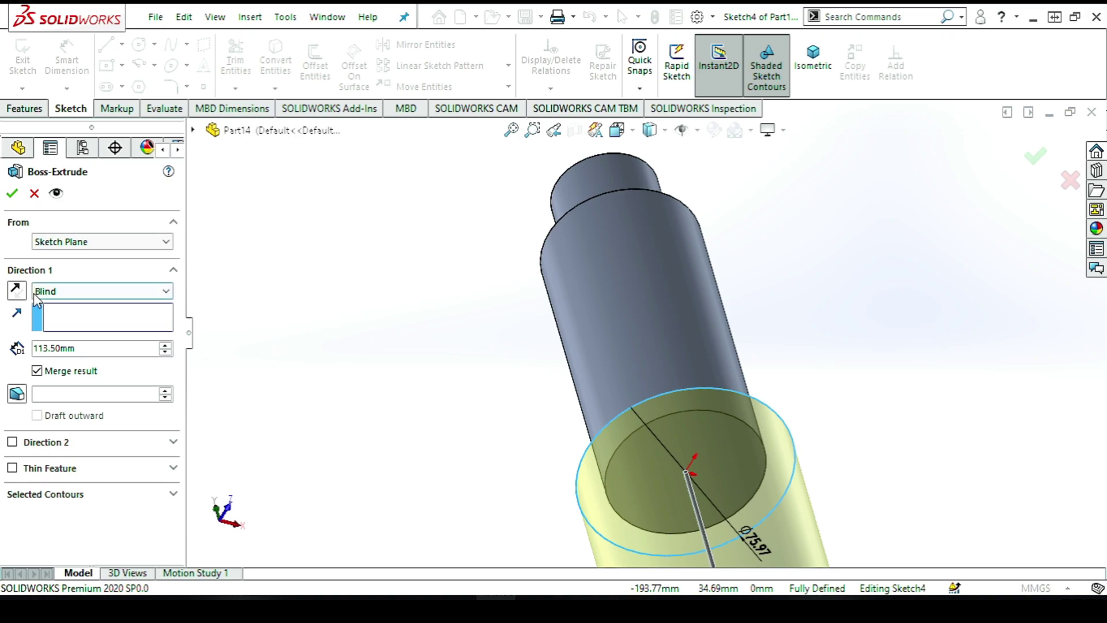
click(16, 290)
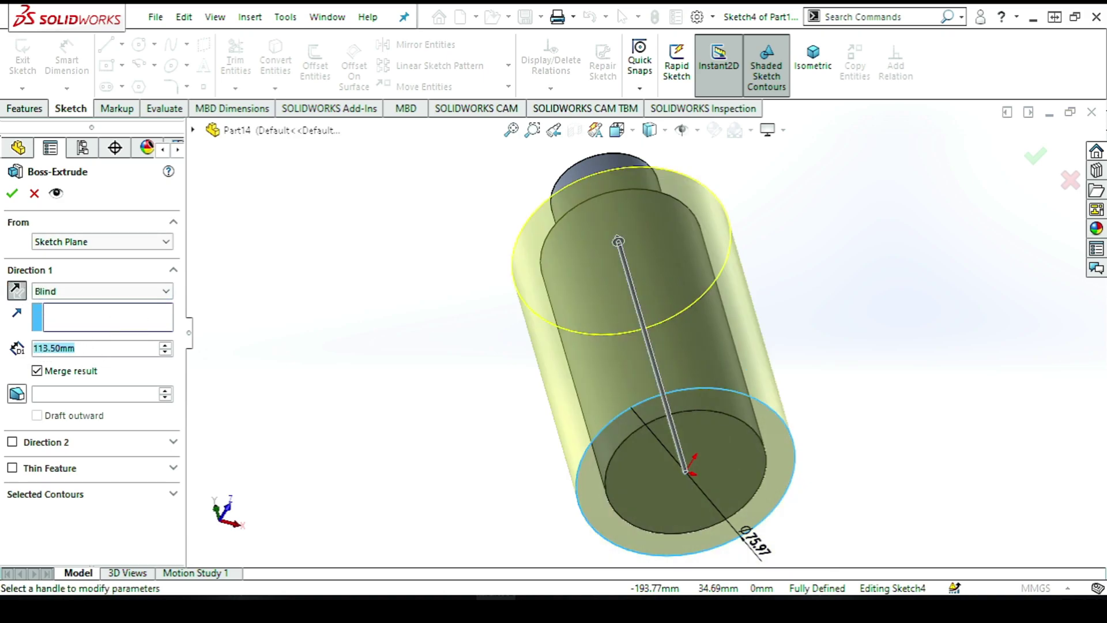
text(24)
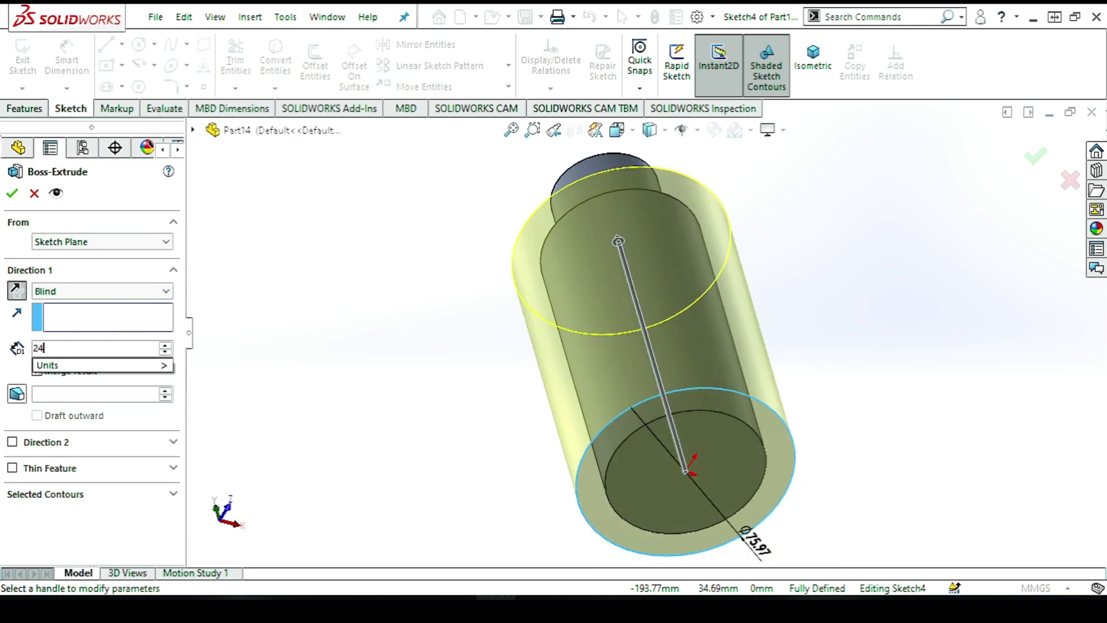
key(Return)
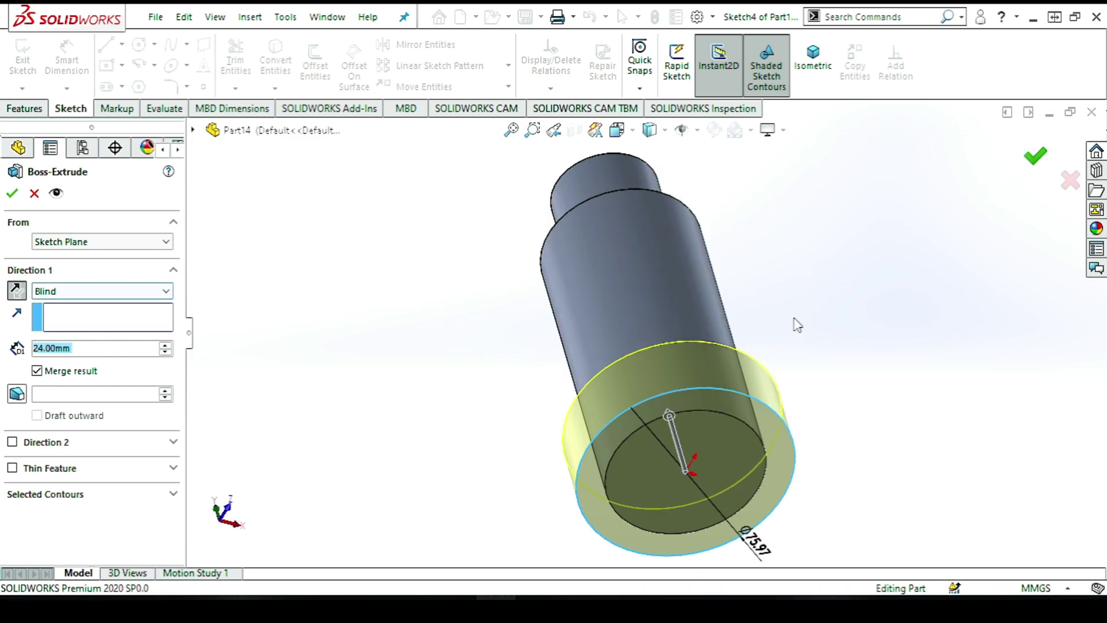
key(Return)
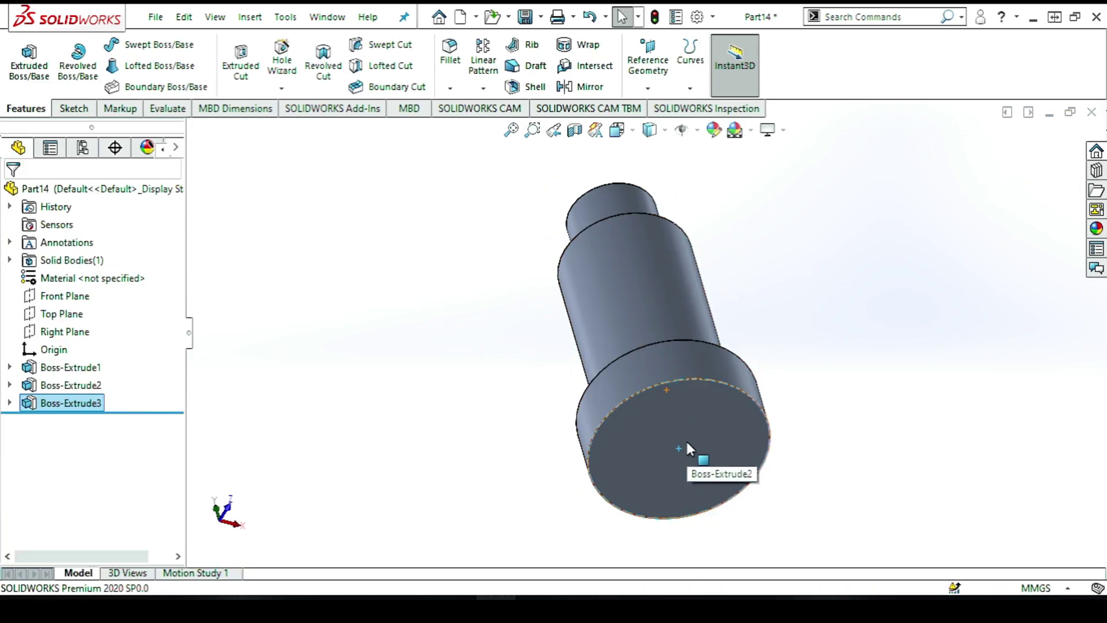
Sketch a 56 mm diameter circle centred on the origin on the collar's end face for a new boss extrude
scroll(692, 443, up, 2)
scroll(693, 443, down, 2)
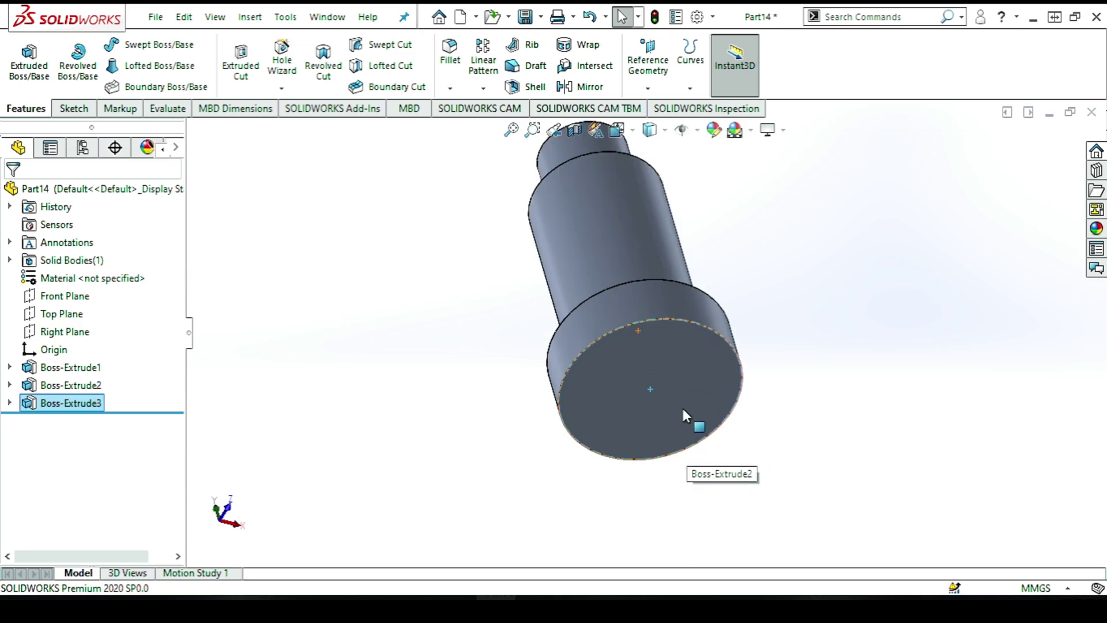
click(25, 72)
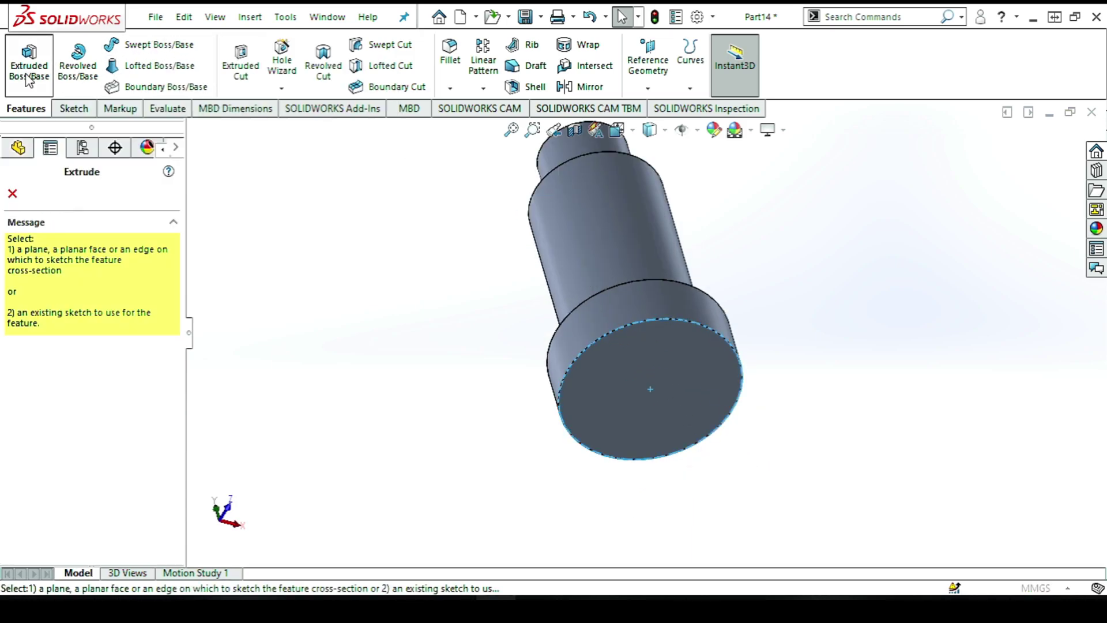
click(696, 383)
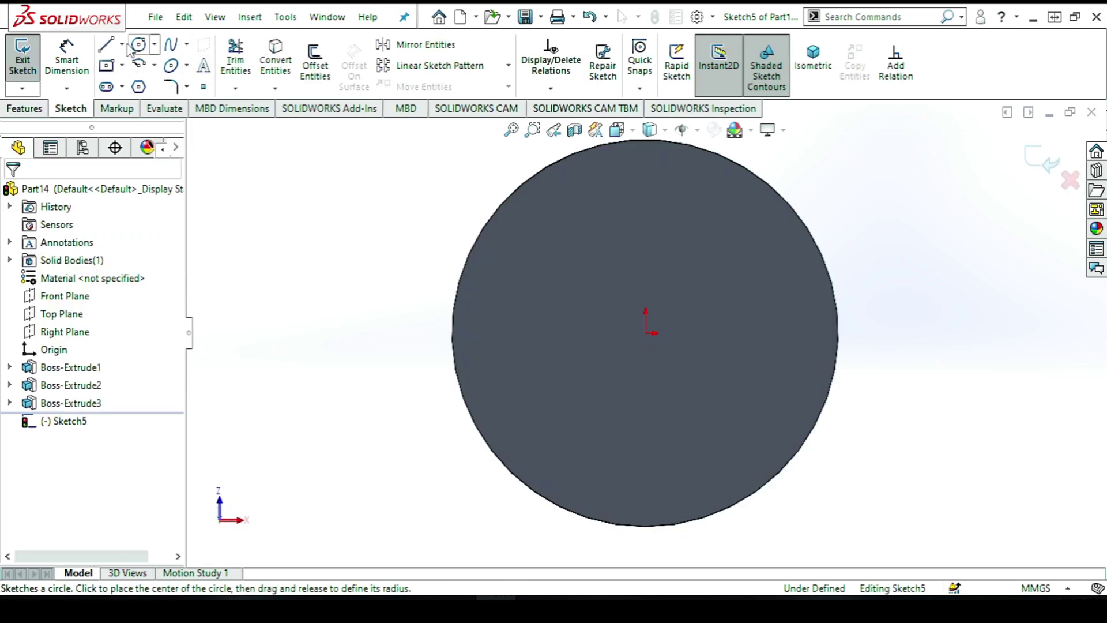
click(139, 46)
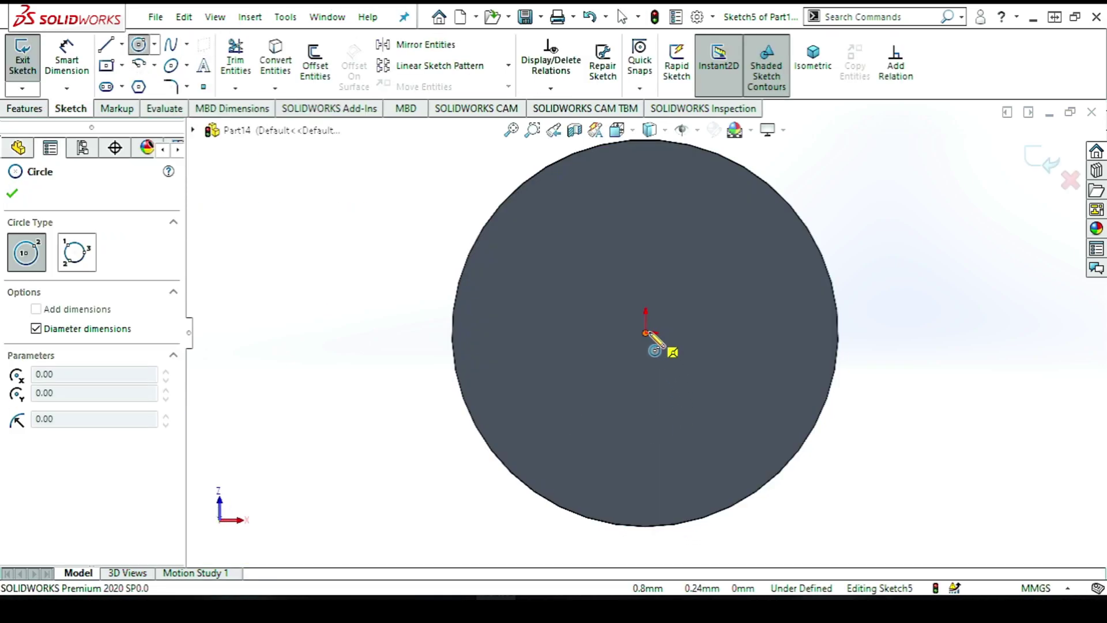
click(646, 333)
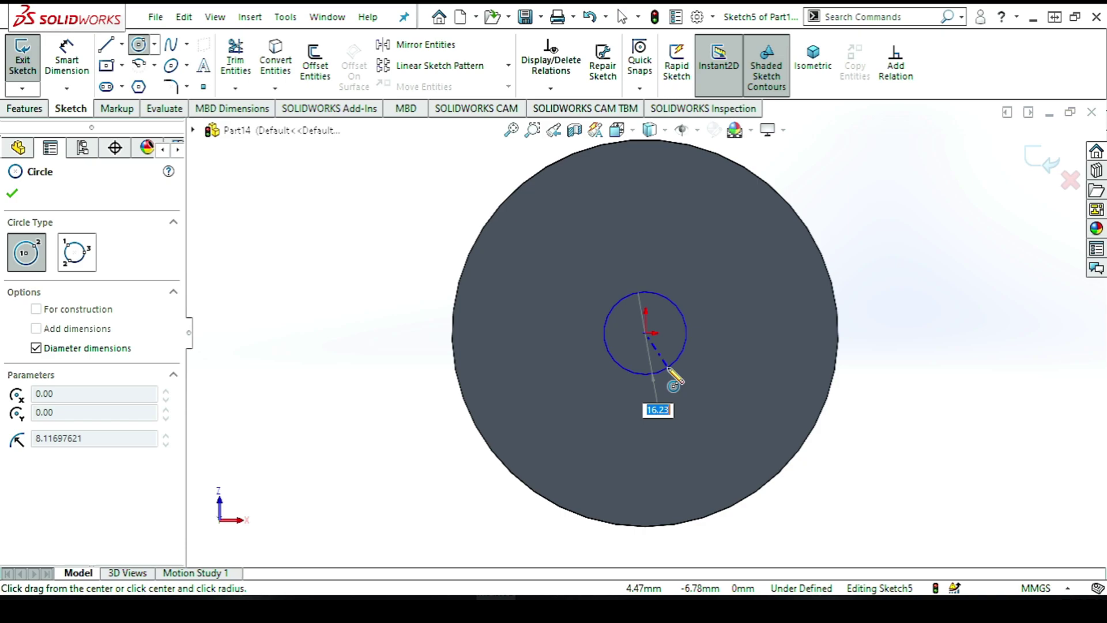
text(56)
key(Return)
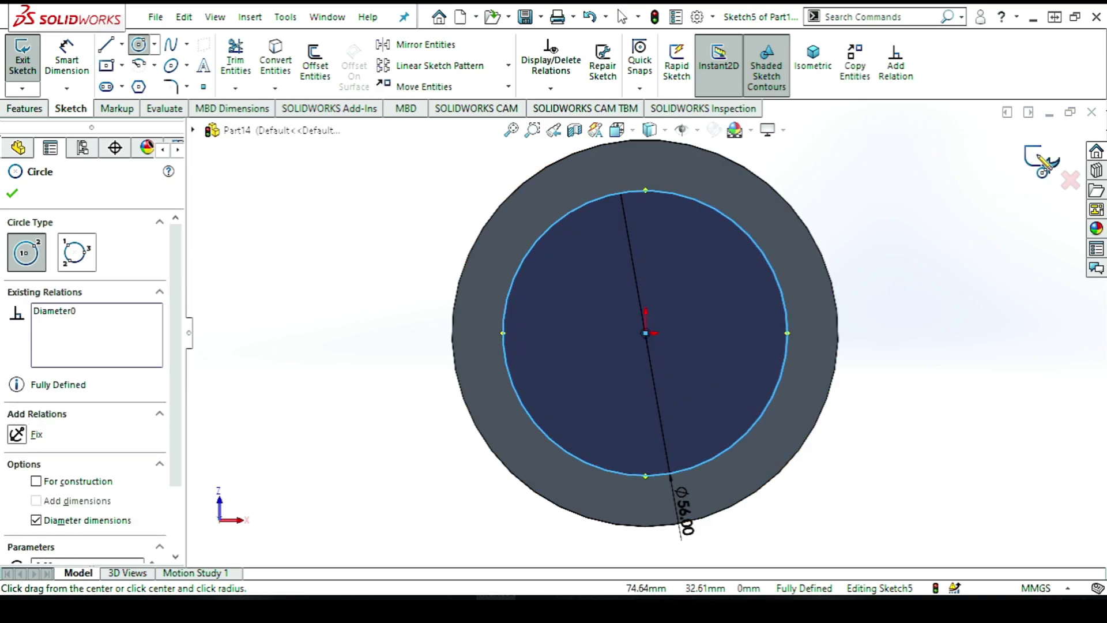
key(Escape)
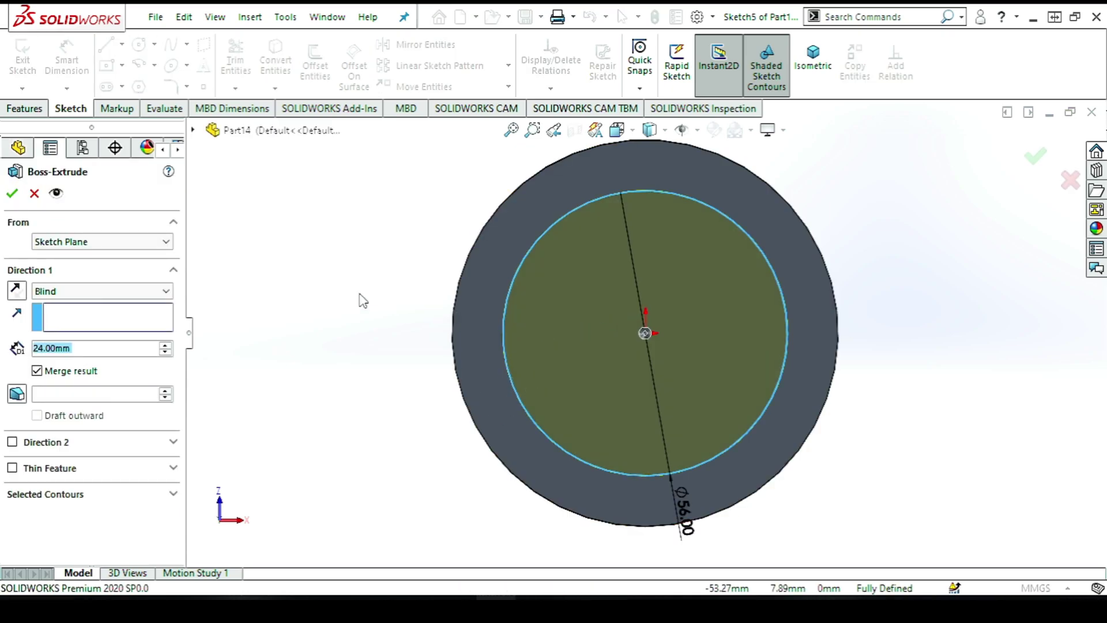
Extrude the 56 mm circle 247.1 mm outward from the collar, merging the result
middle_drag(309, 415, 423, 426)
scroll(422, 428, down, 3)
scroll(720, 386, down, 2)
scroll(867, 365, up, 1)
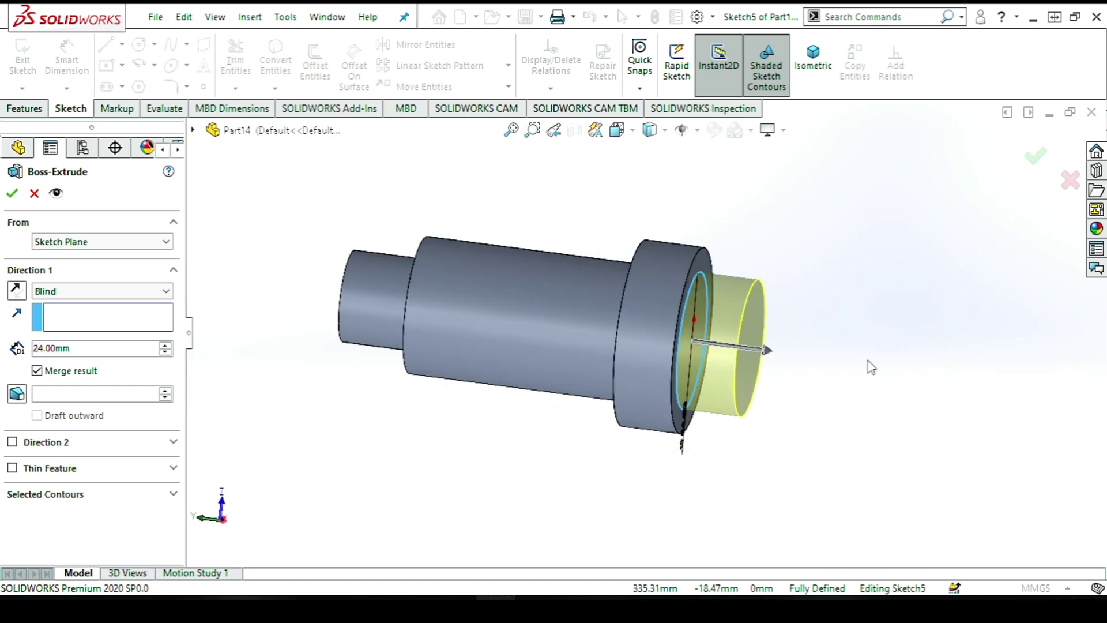
double_click(73, 345)
text(247)
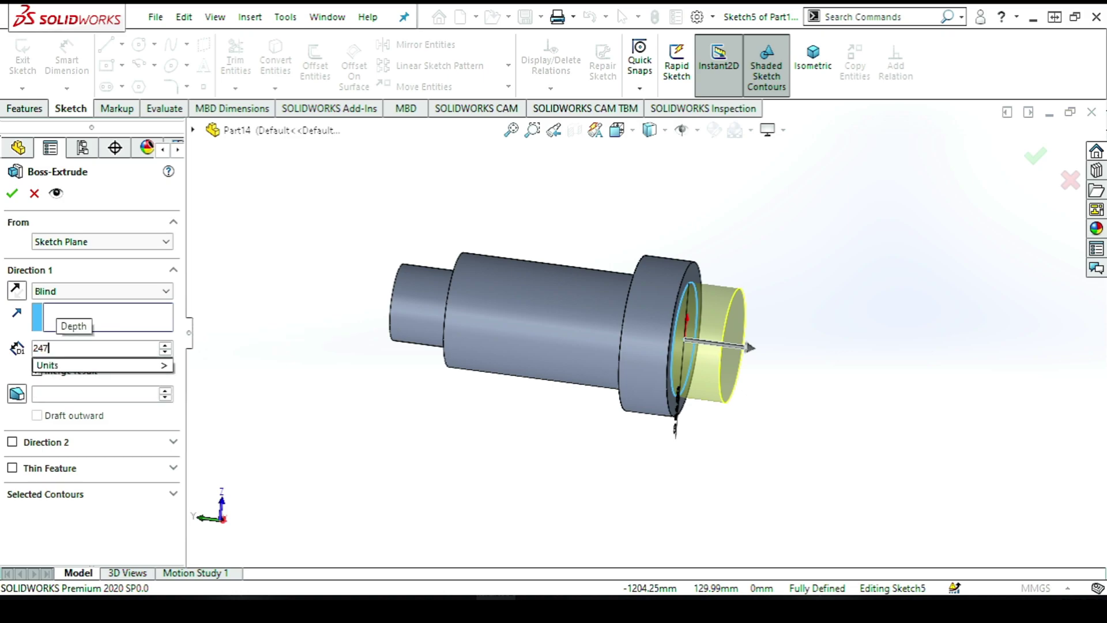
text(.1)
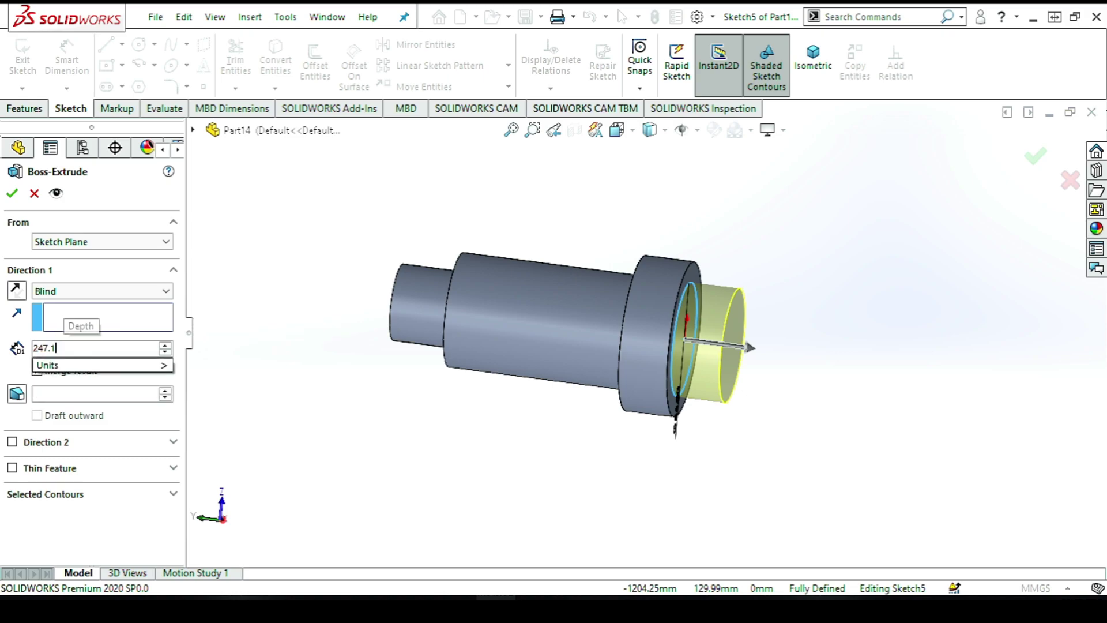
key(Return)
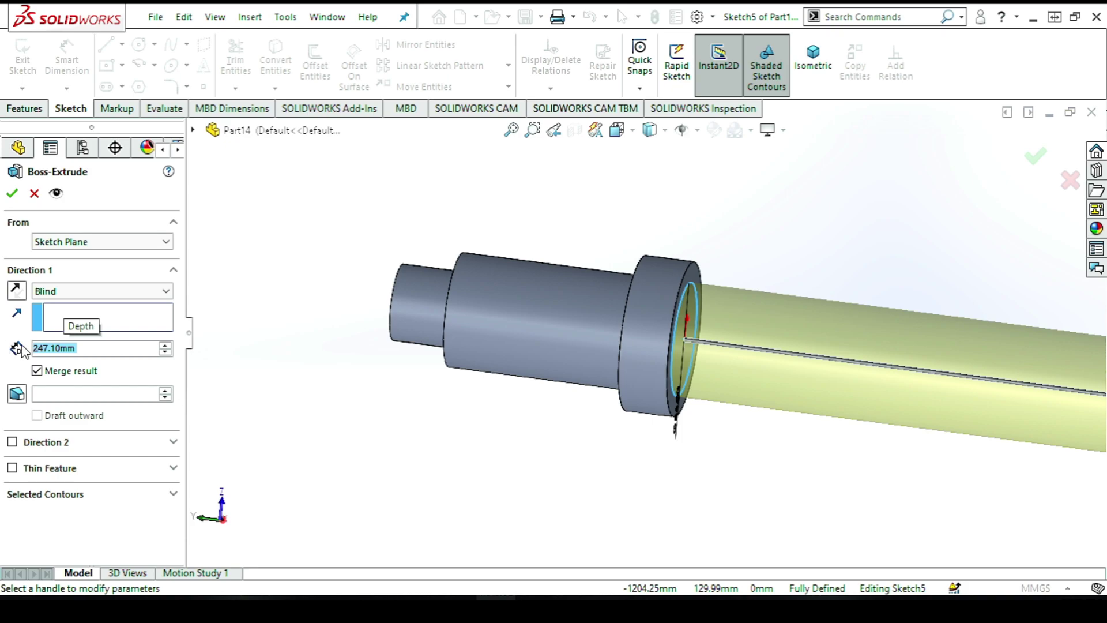
scroll(731, 267, up, 4)
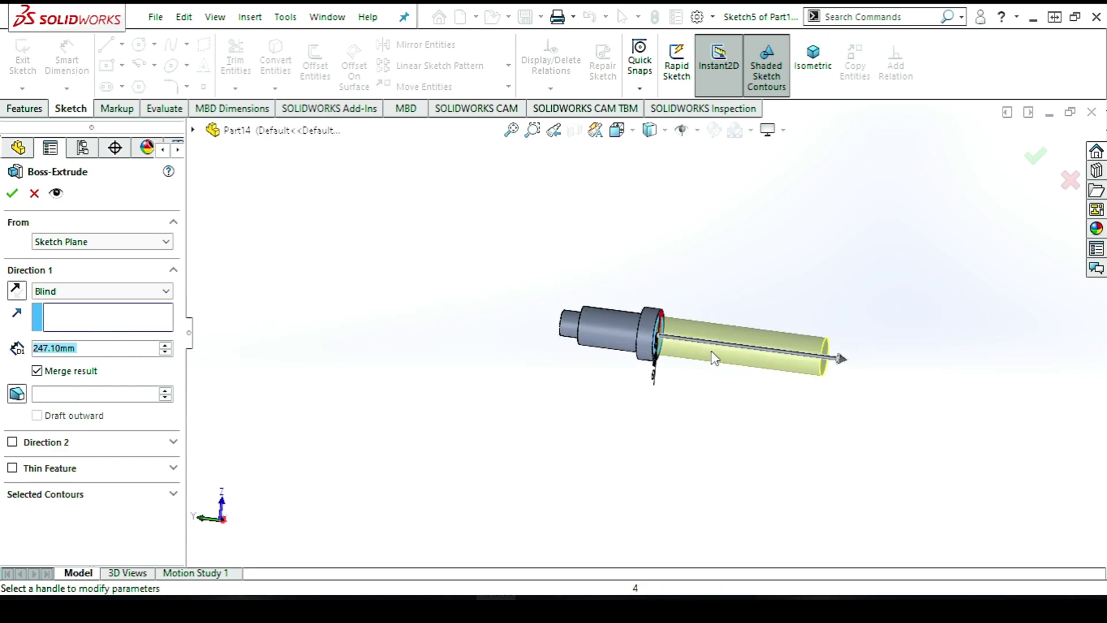
scroll(715, 357, down, 1)
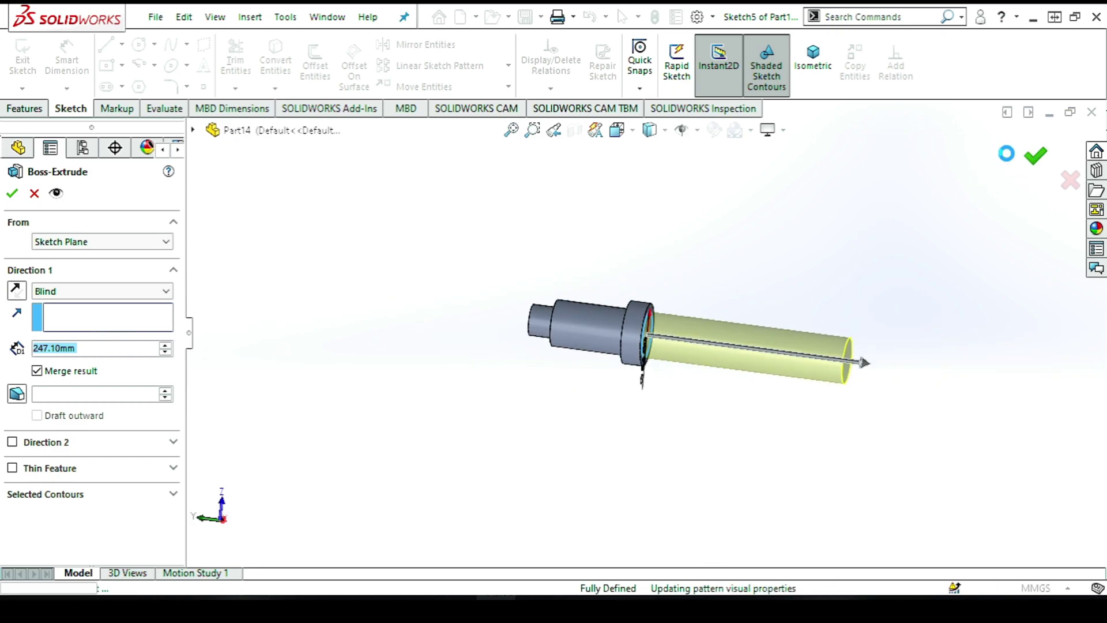
click(812, 243)
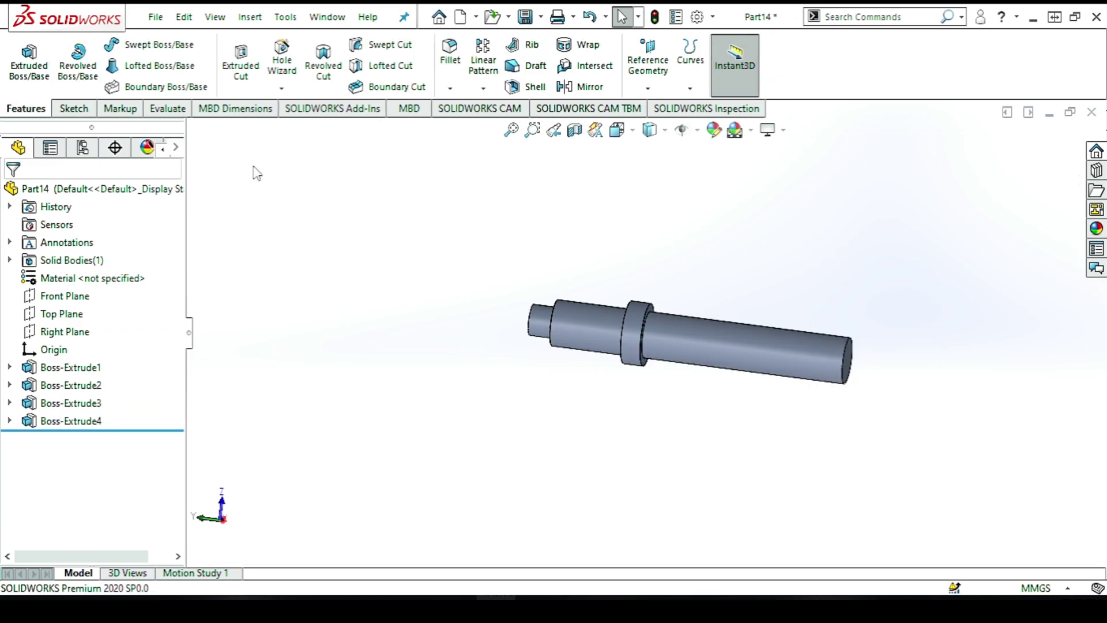
Start an extruded cut sketch on the Front Plane with a 63 mm vertical line down the upper large cylinder's right edge from its shoulder
click(83, 298)
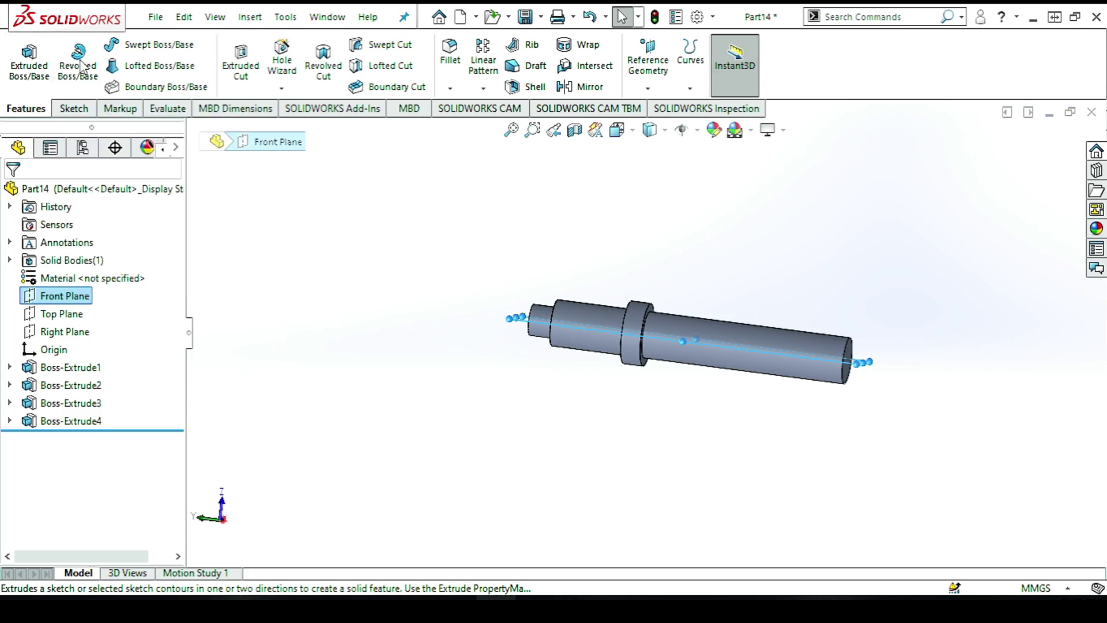
click(241, 61)
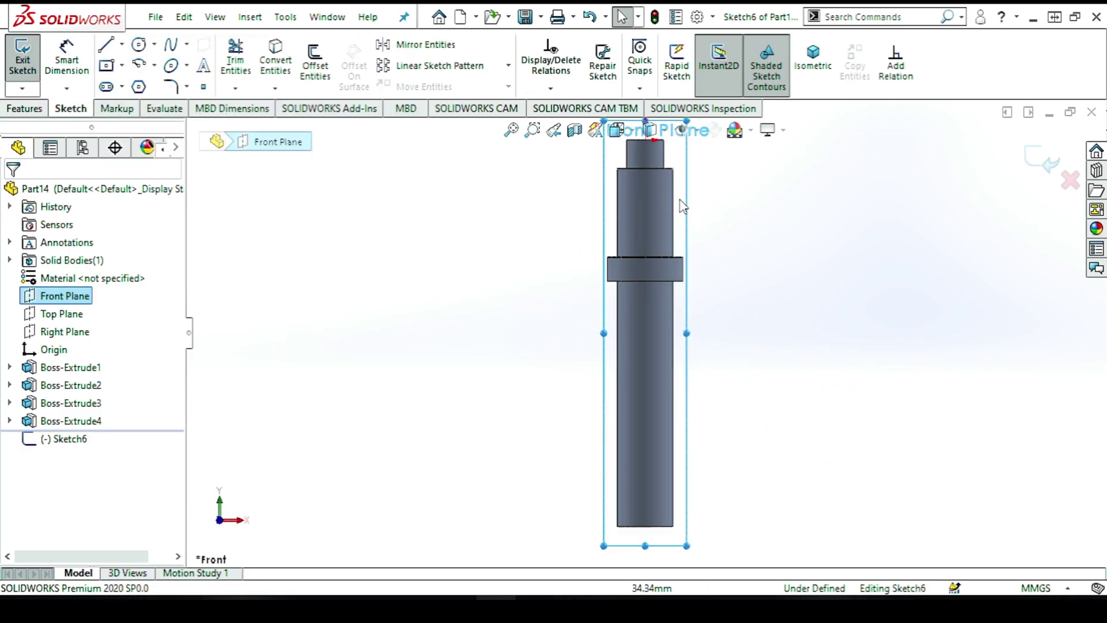
scroll(672, 271, down, 4)
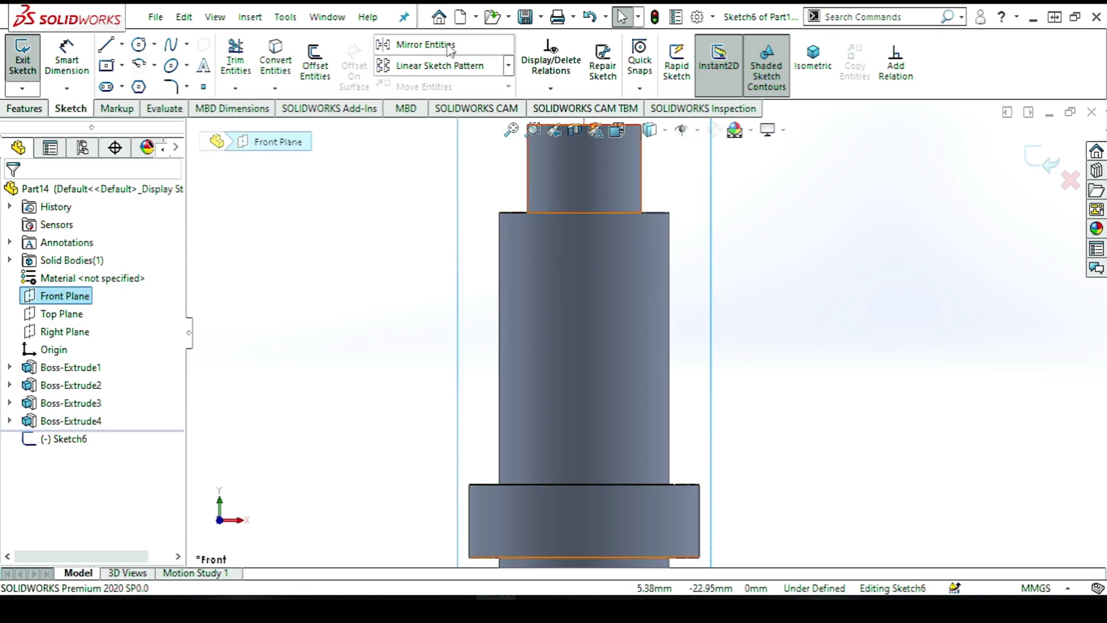
key(l)
click(584, 213)
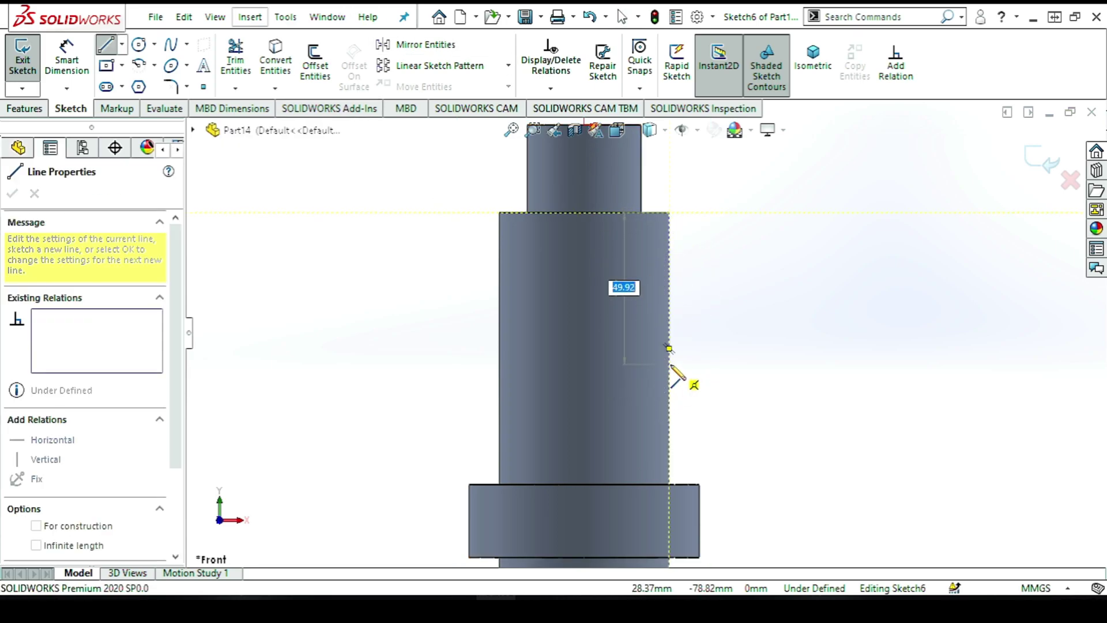
key(Return)
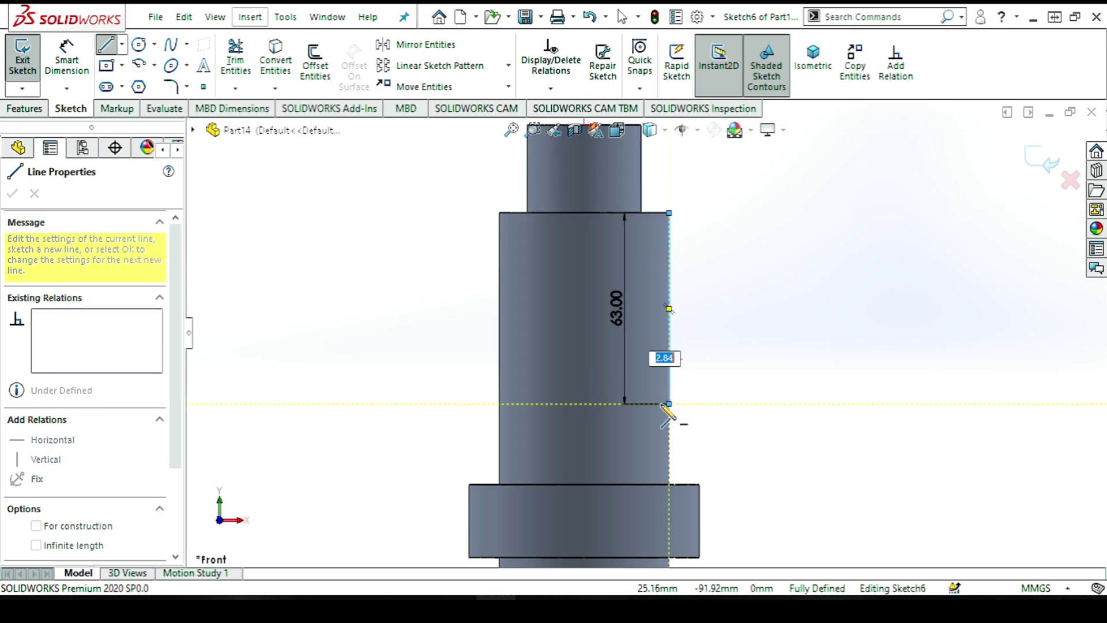
key(Escape)
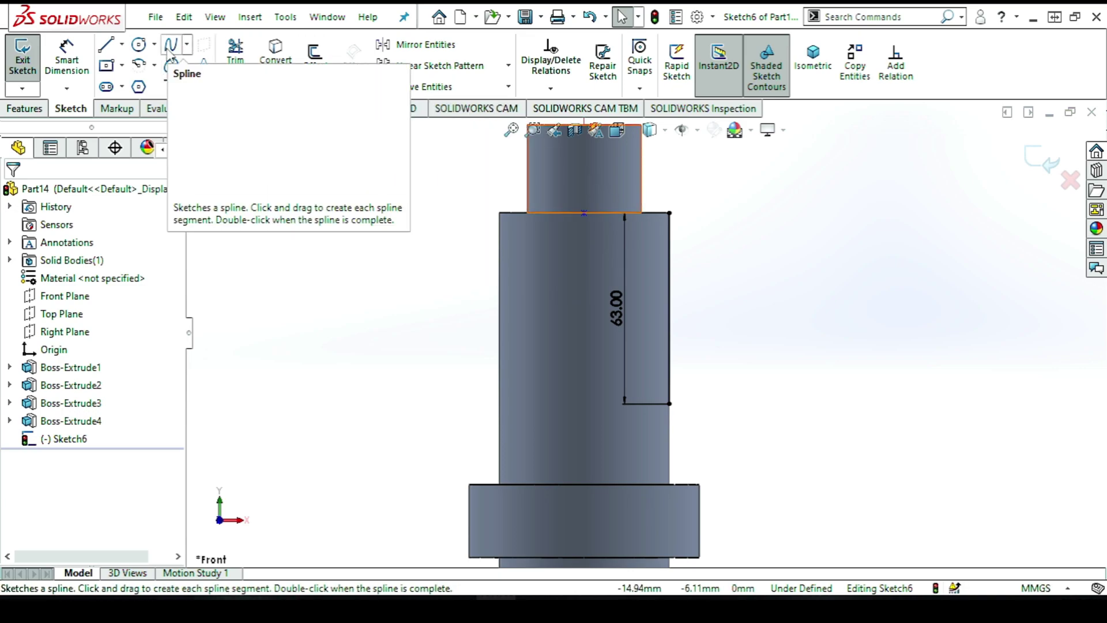
Draw a horizontal midpoint line centred on the upper shoulder edge, extending 22.5 mm to each side
click(121, 44)
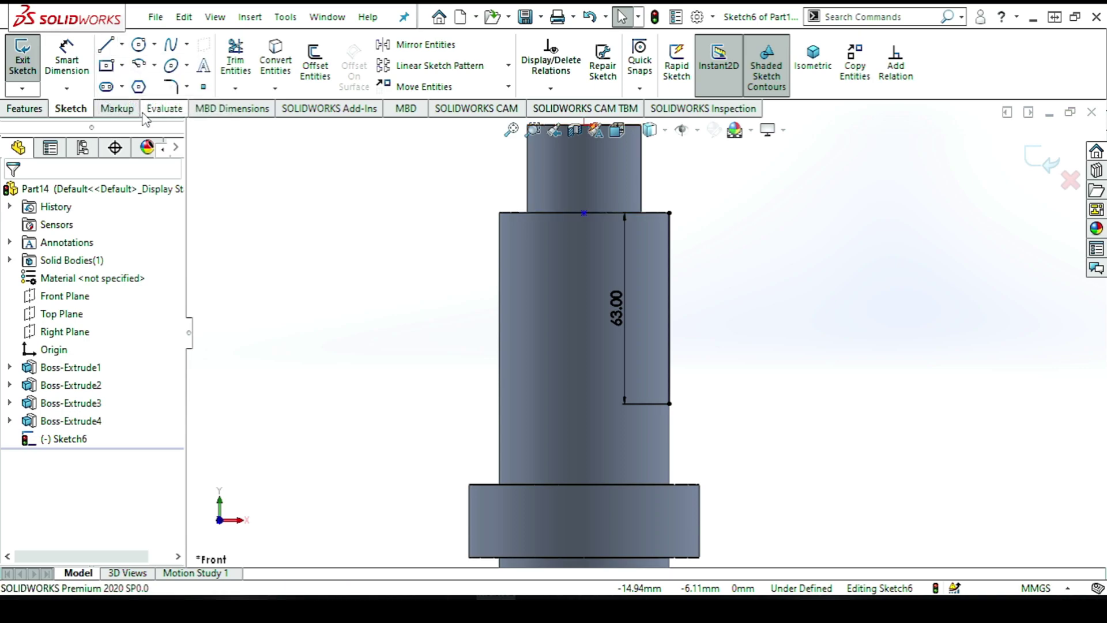
click(583, 213)
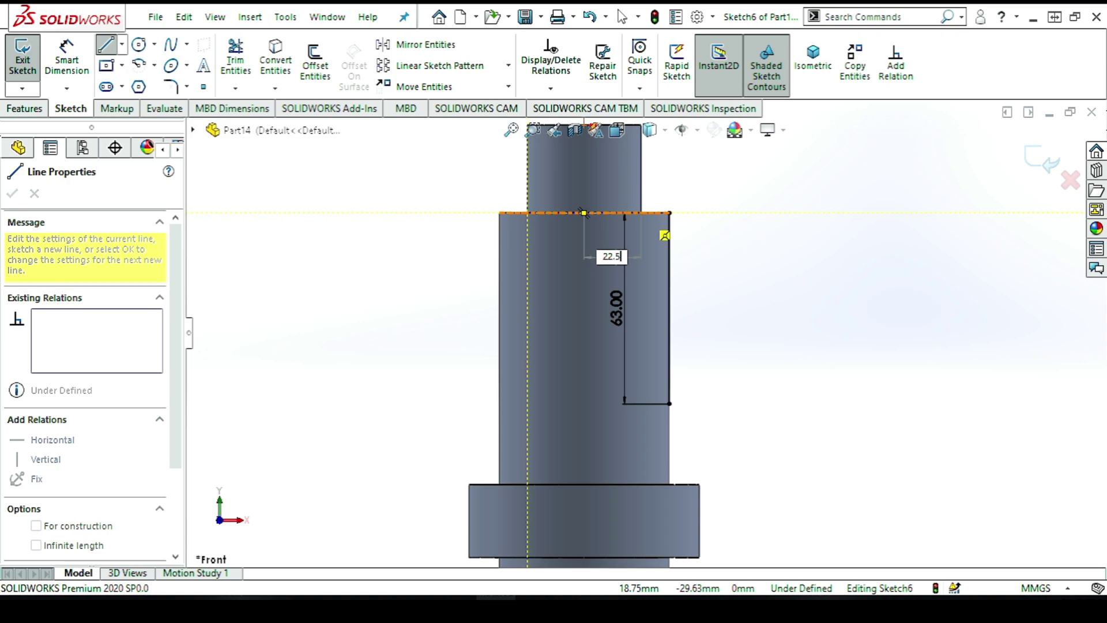
key(Return)
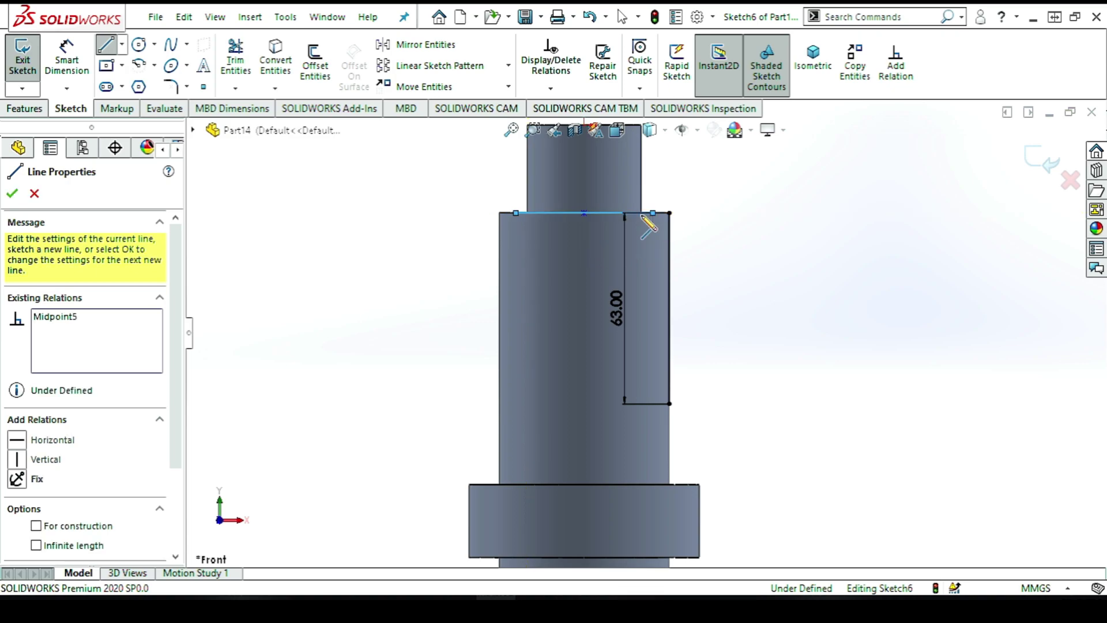
Close a 5.5 mm wide strip at the cylinder's right edge with lines joining the midpoint line's end and the 63 mm line
click(584, 213)
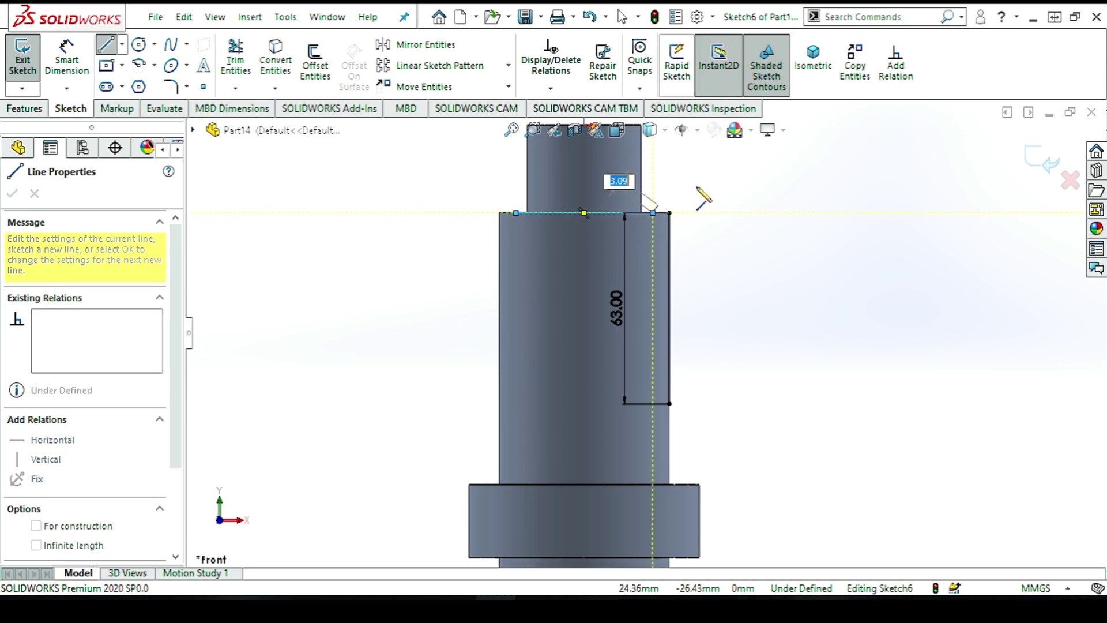
click(653, 404)
click(668, 404)
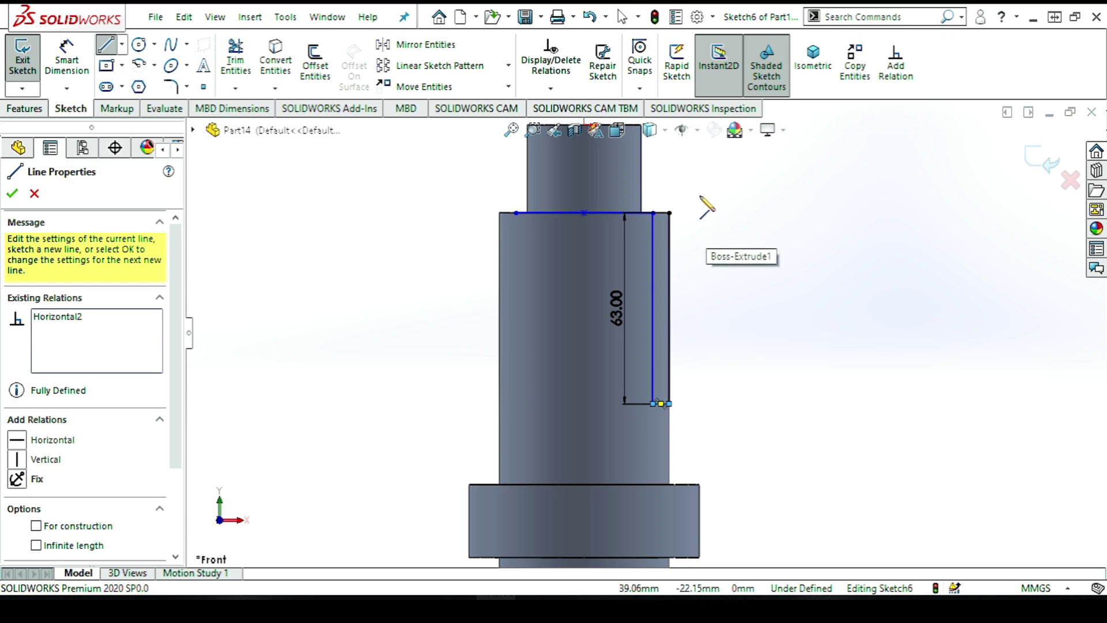
click(669, 213)
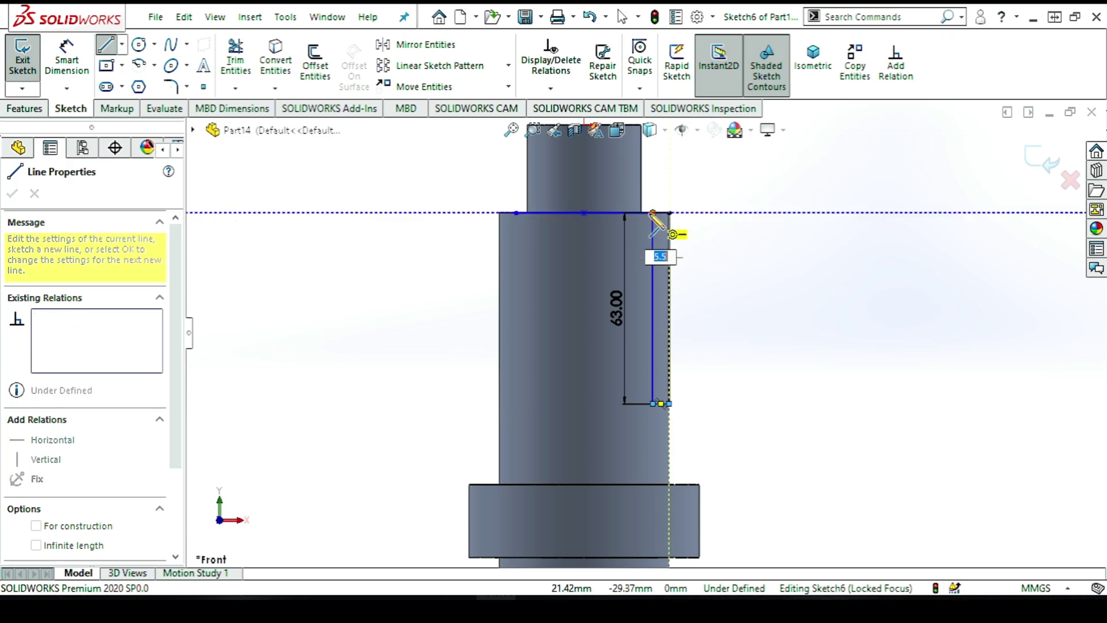
click(652, 213)
key(Escape)
key(Escape)
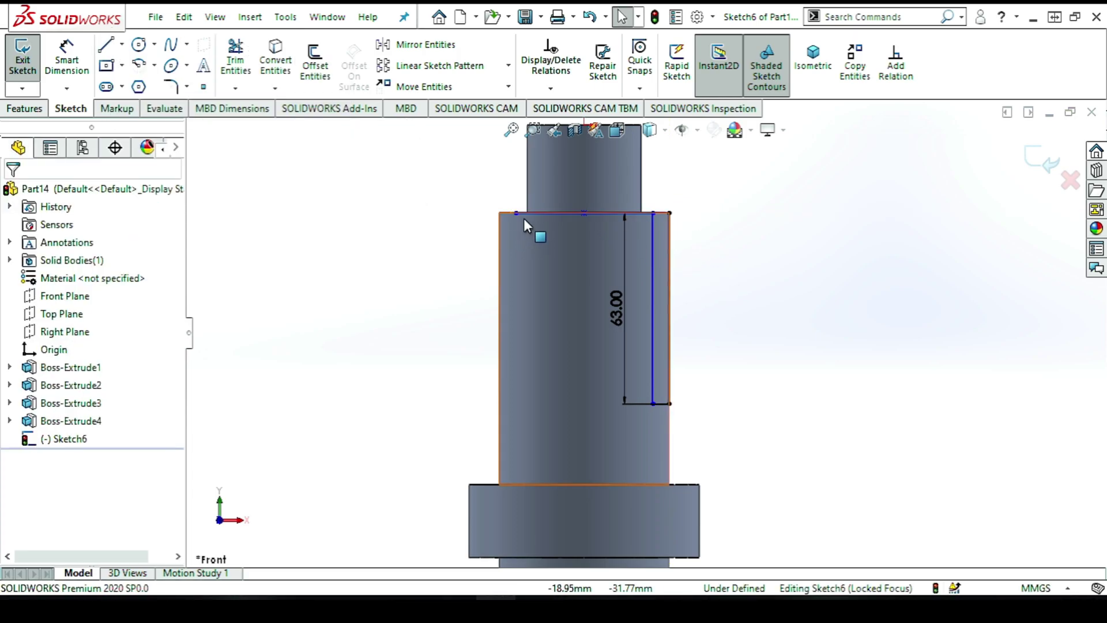
Draw a matching closed strip, 5.5 mm wide and 63 mm tall, along the cylinder's left edge down from the shoulder
click(106, 44)
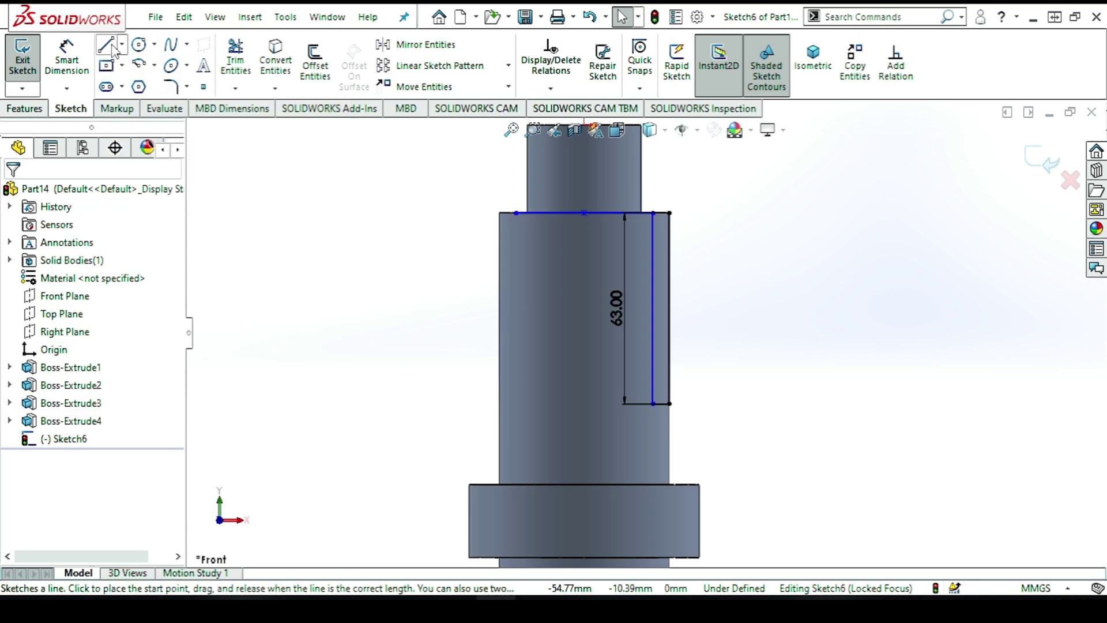
click(515, 212)
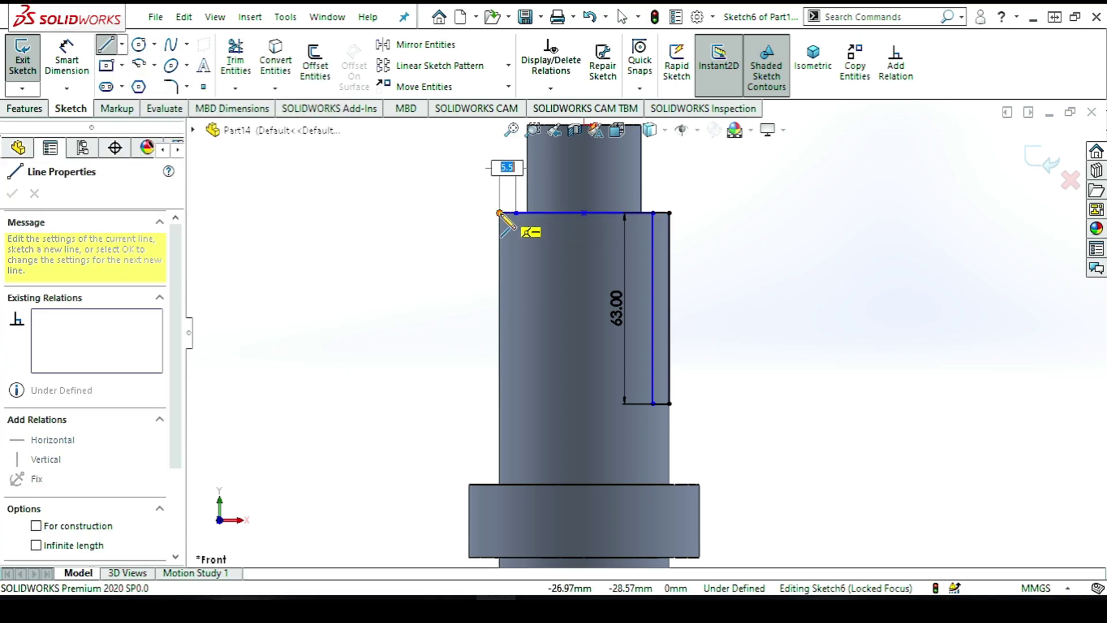
click(499, 212)
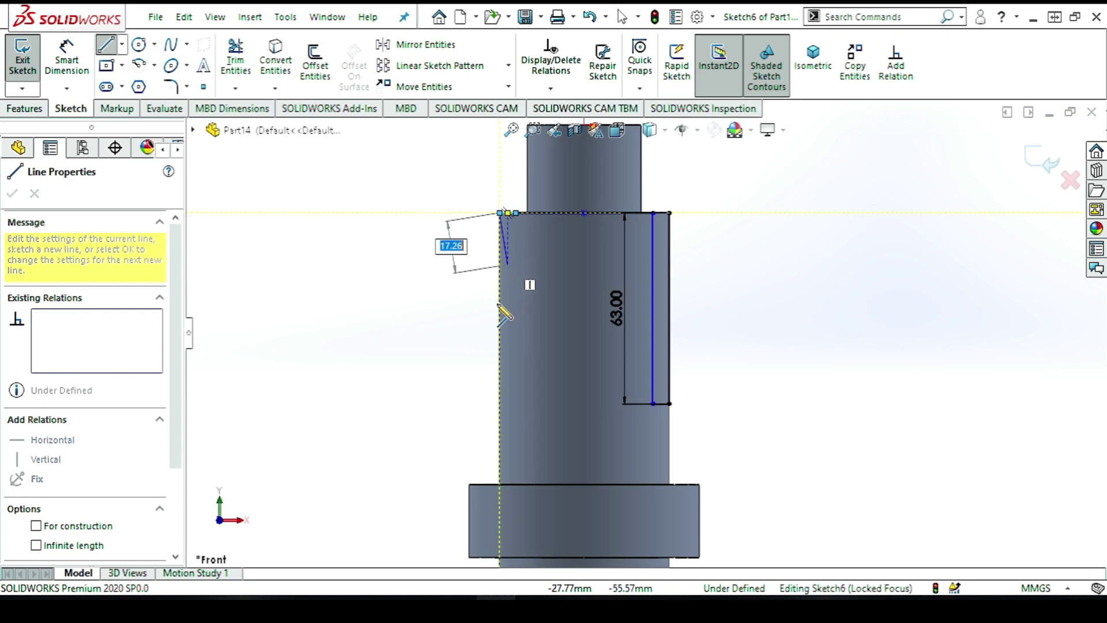
click(500, 403)
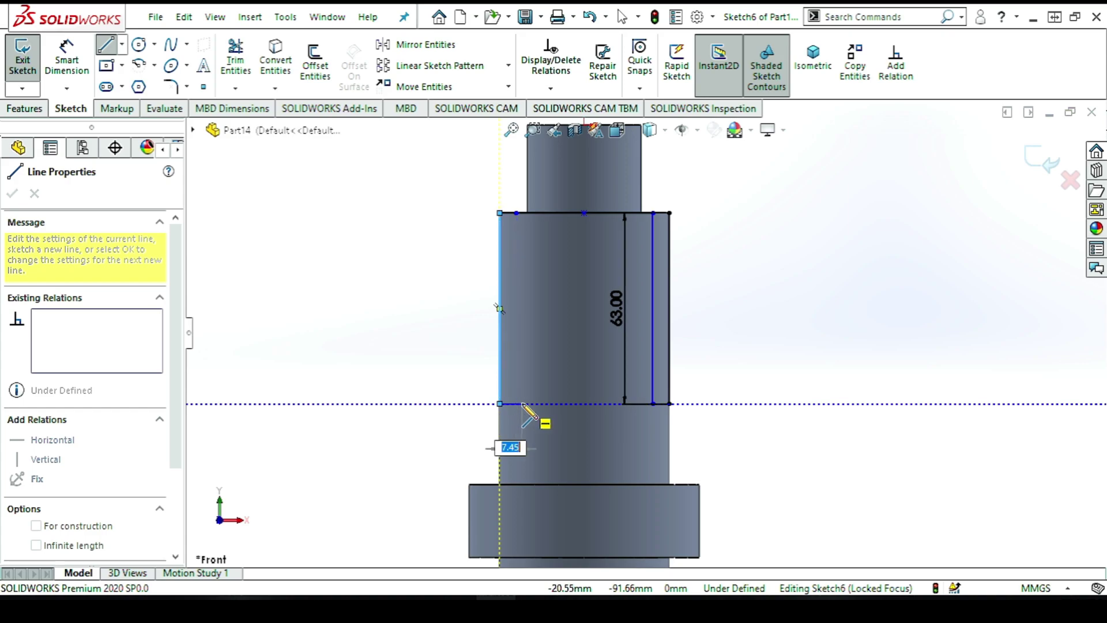
click(515, 404)
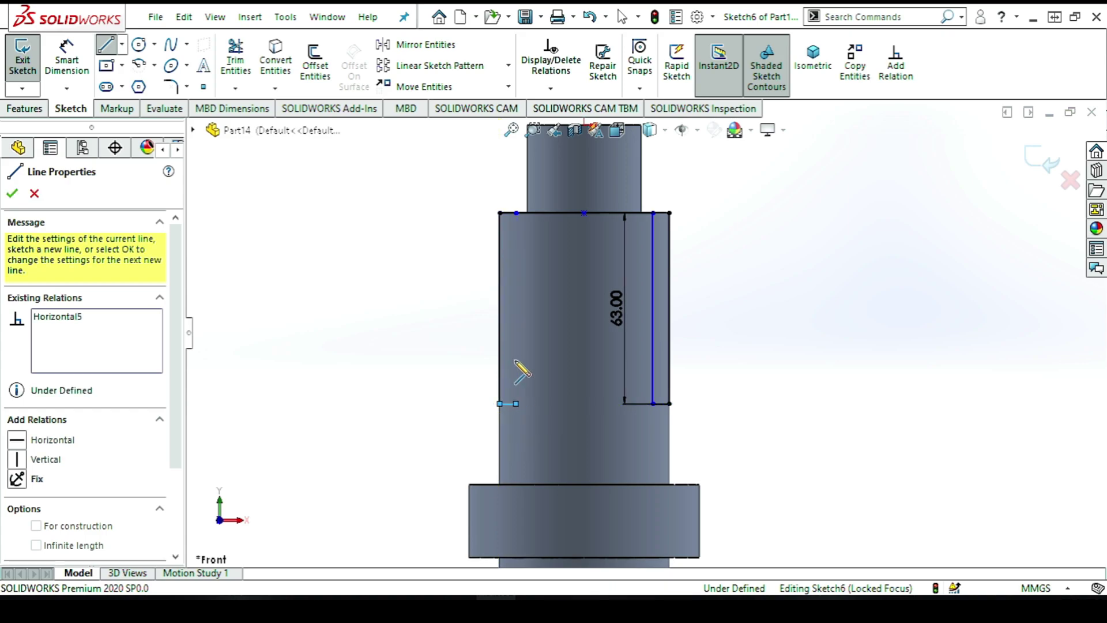
click(515, 213)
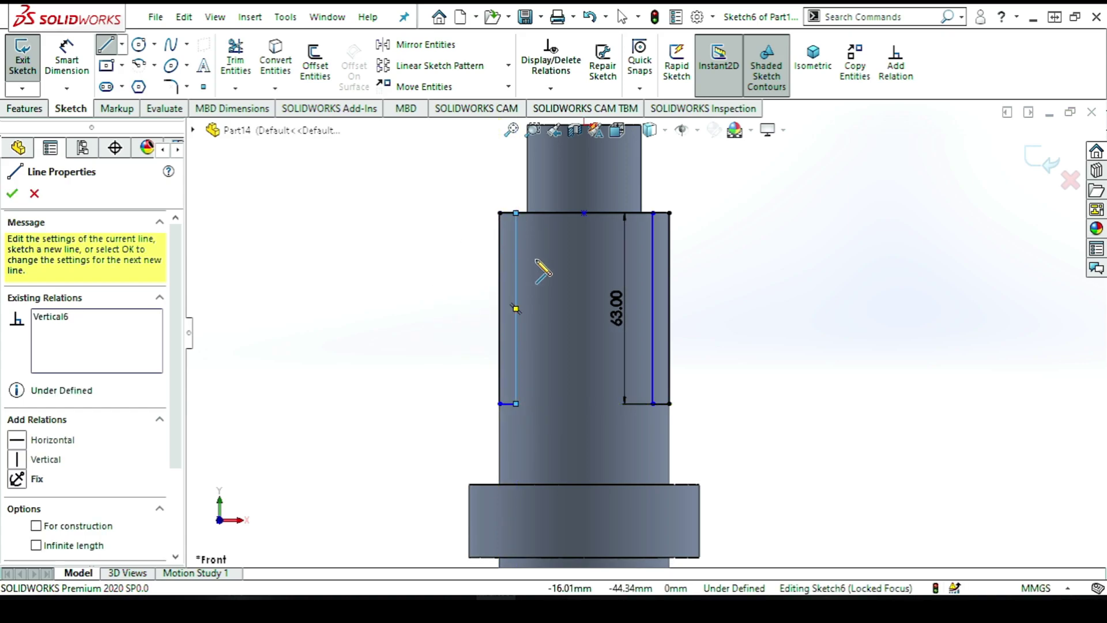
key(Escape)
key(Escape)
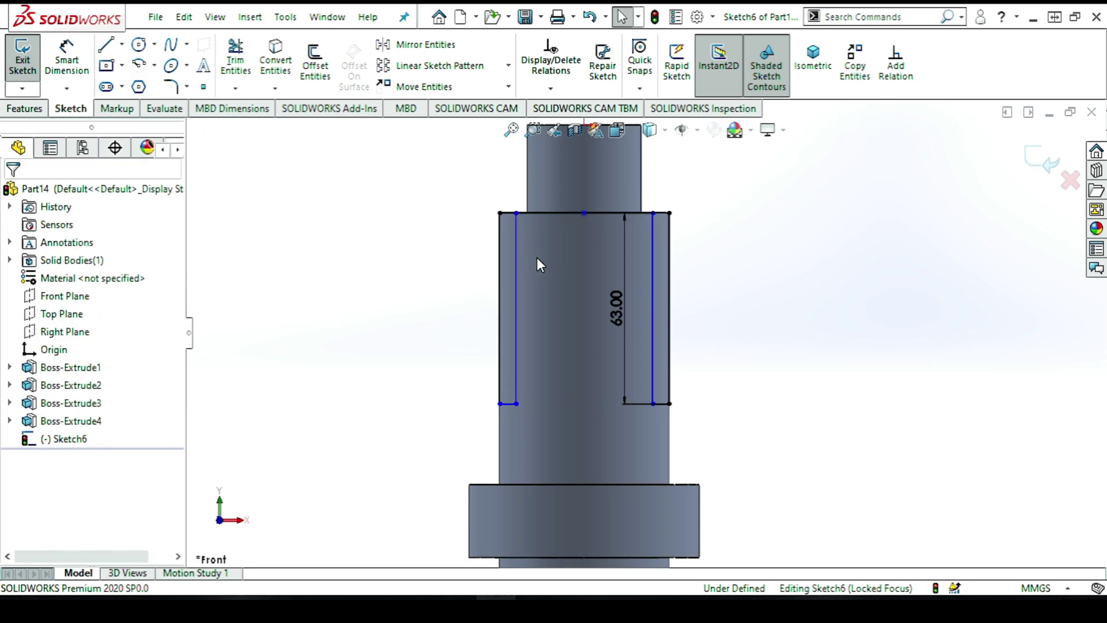
click(558, 213)
key(Escape)
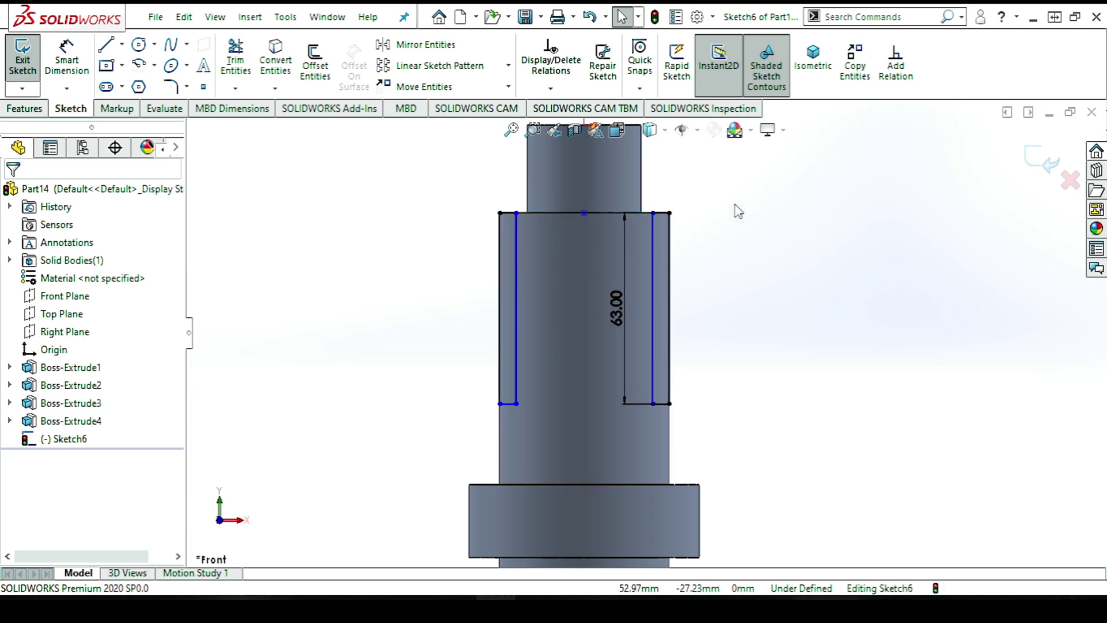
Place the 63 mm dimension clear of the shaft and cut both side strips using Mid Plane at 247.10 mm depth
drag(616, 309, 721, 309)
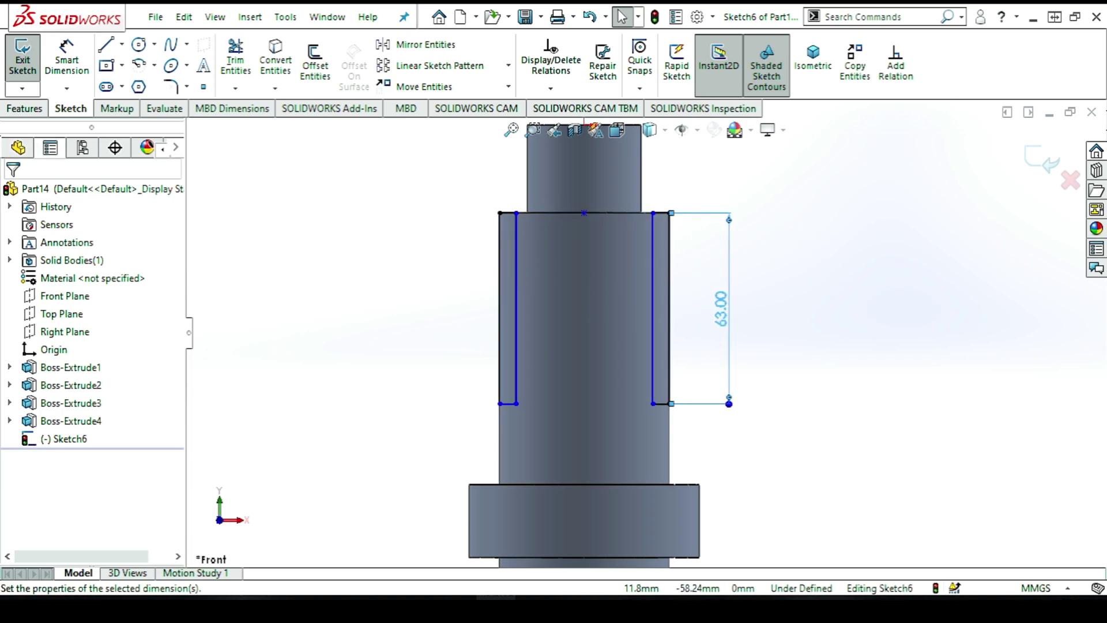
click(798, 288)
click(1044, 165)
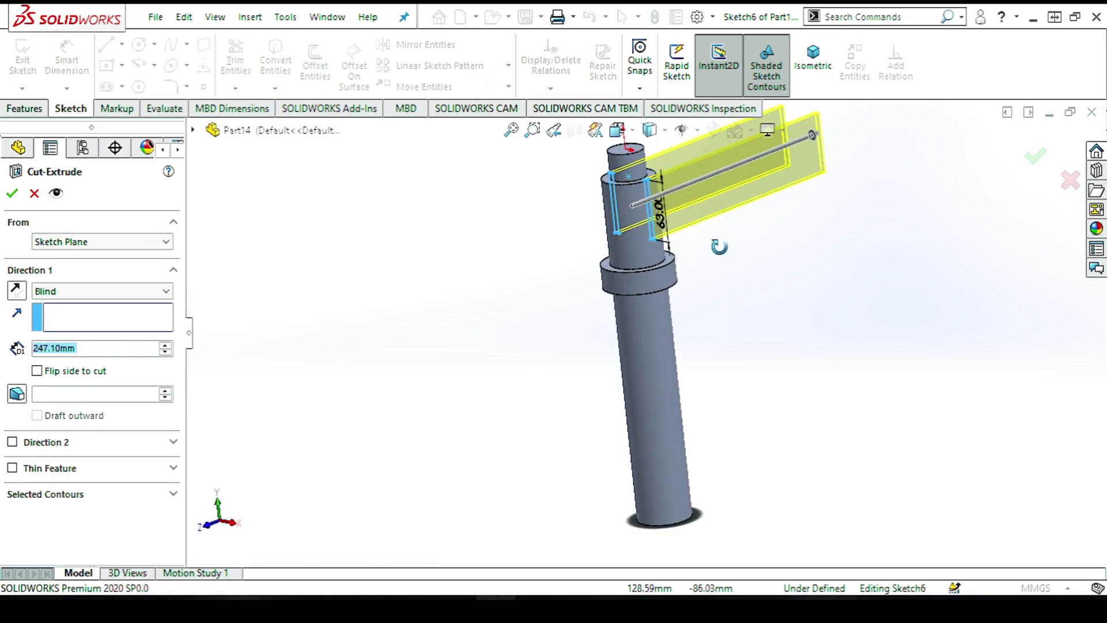
click(104, 290)
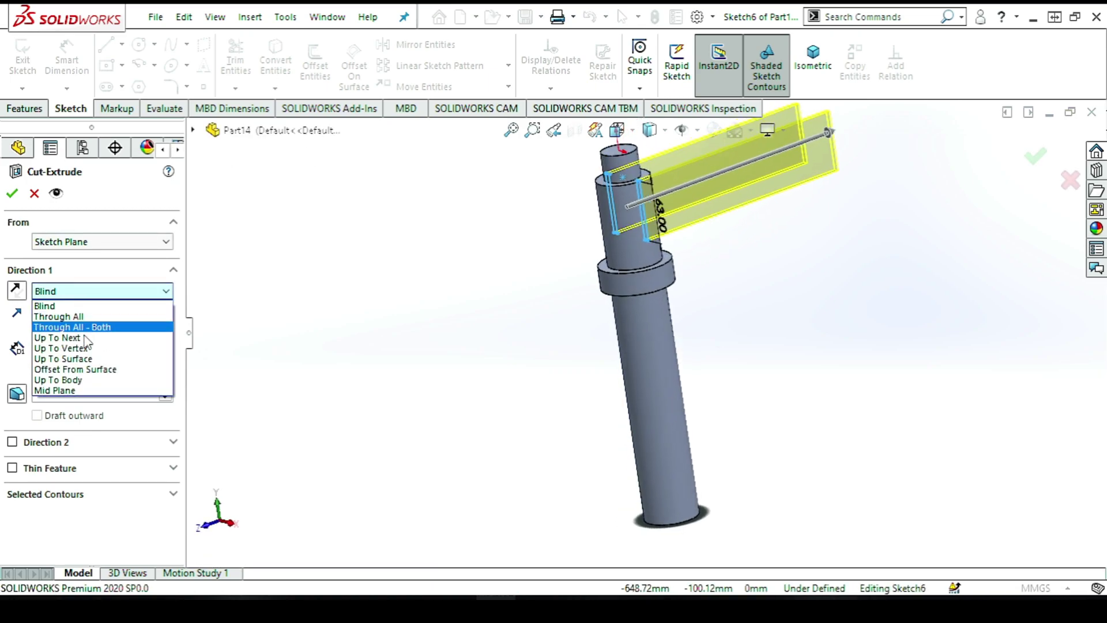
click(82, 390)
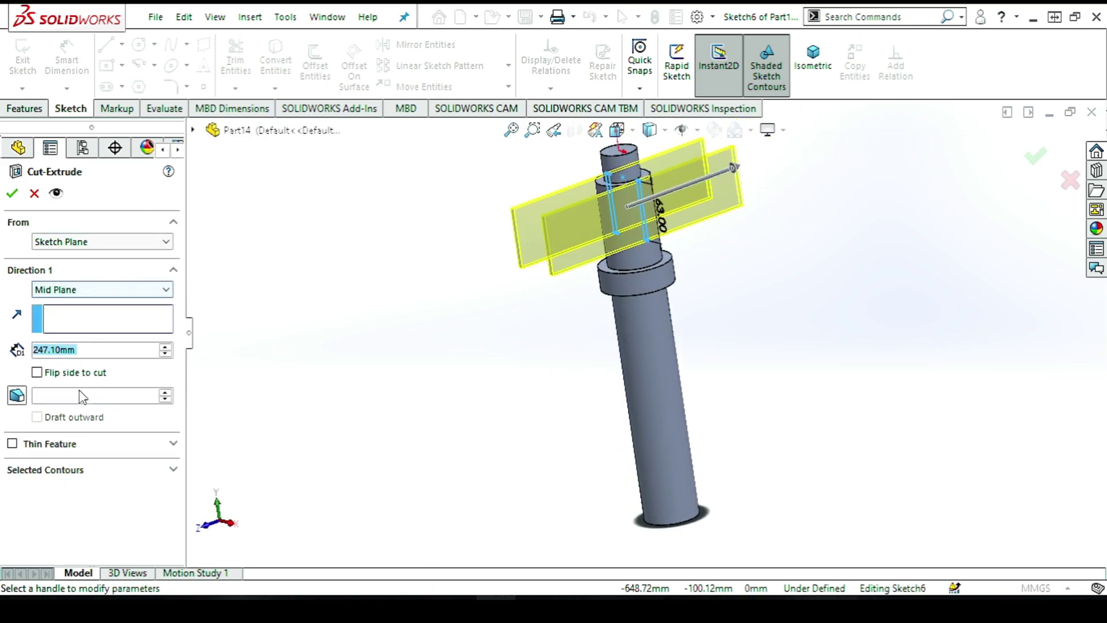
click(1030, 161)
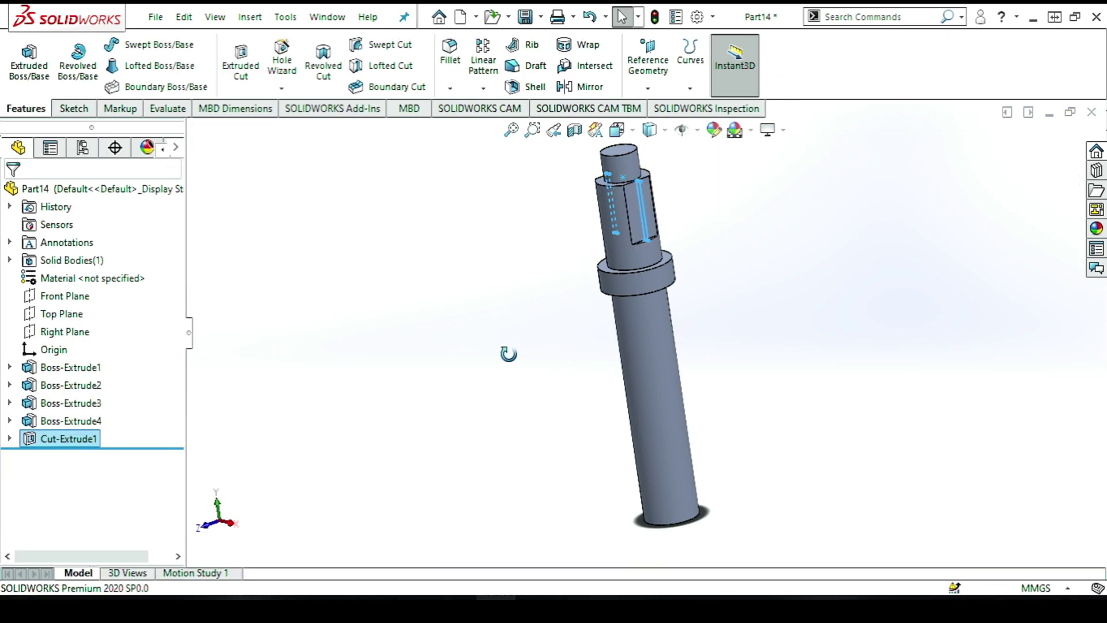
middle_drag(507, 362, 585, 324)
click(750, 245)
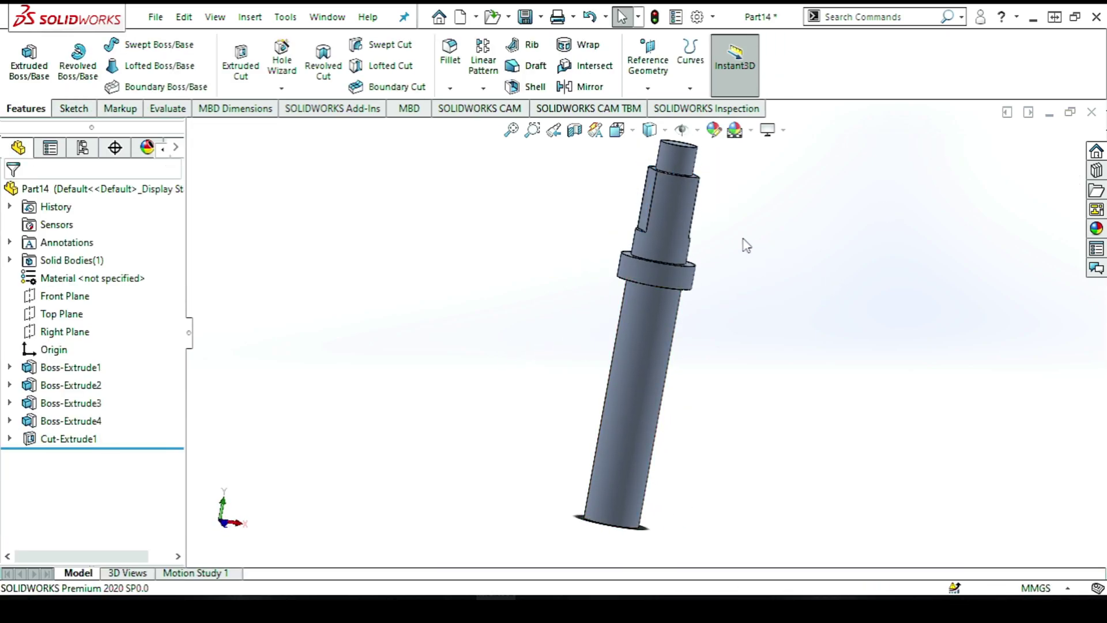
Start an extruded cut sketch on the Right Plane with two 12.5 mm diameter circles, one above the other on the lower cylinder's centreline
scroll(747, 240, up, 2)
scroll(713, 246, down, 1)
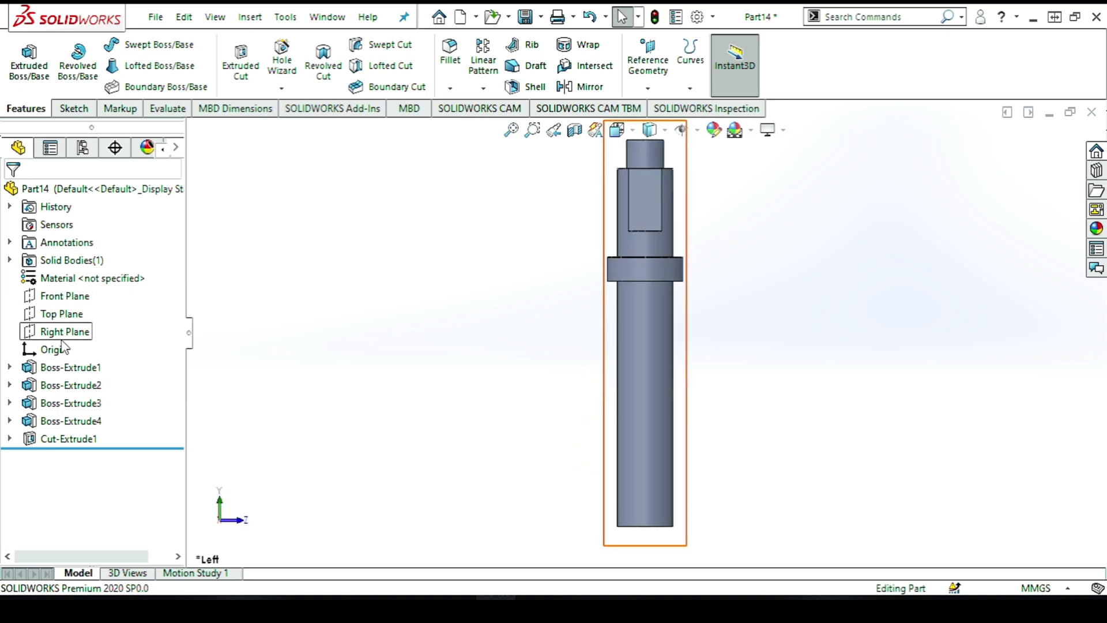
click(62, 339)
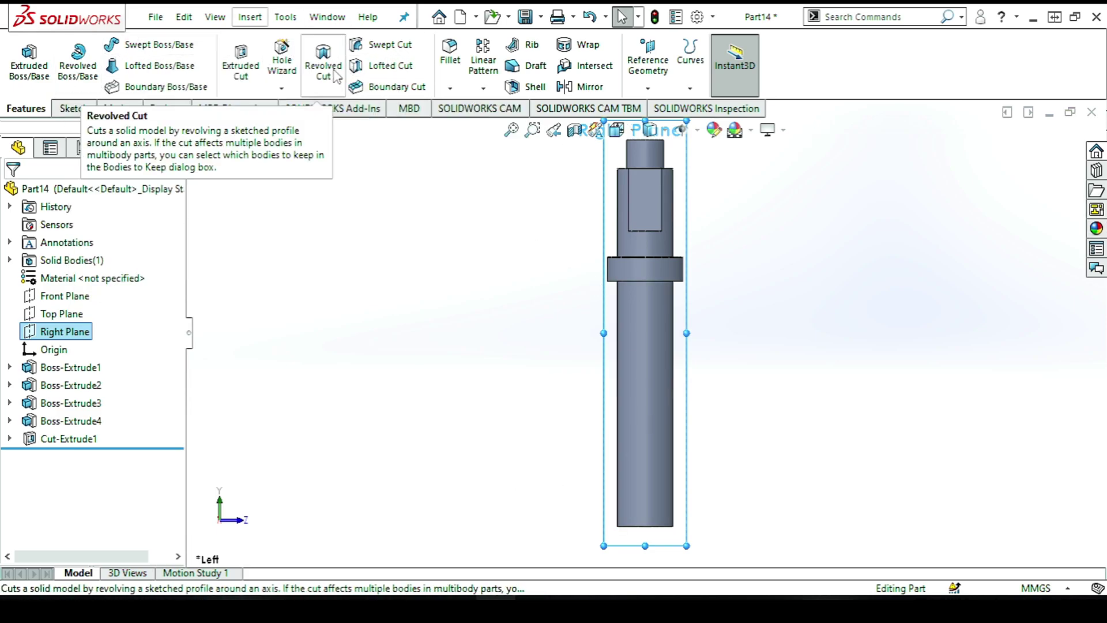
click(241, 64)
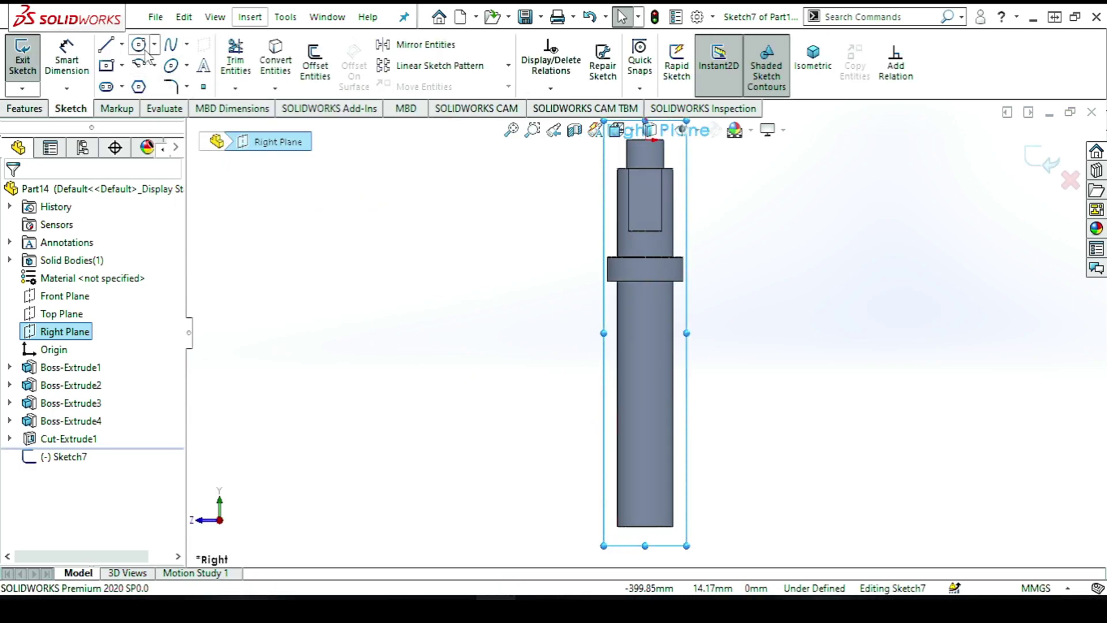
click(141, 49)
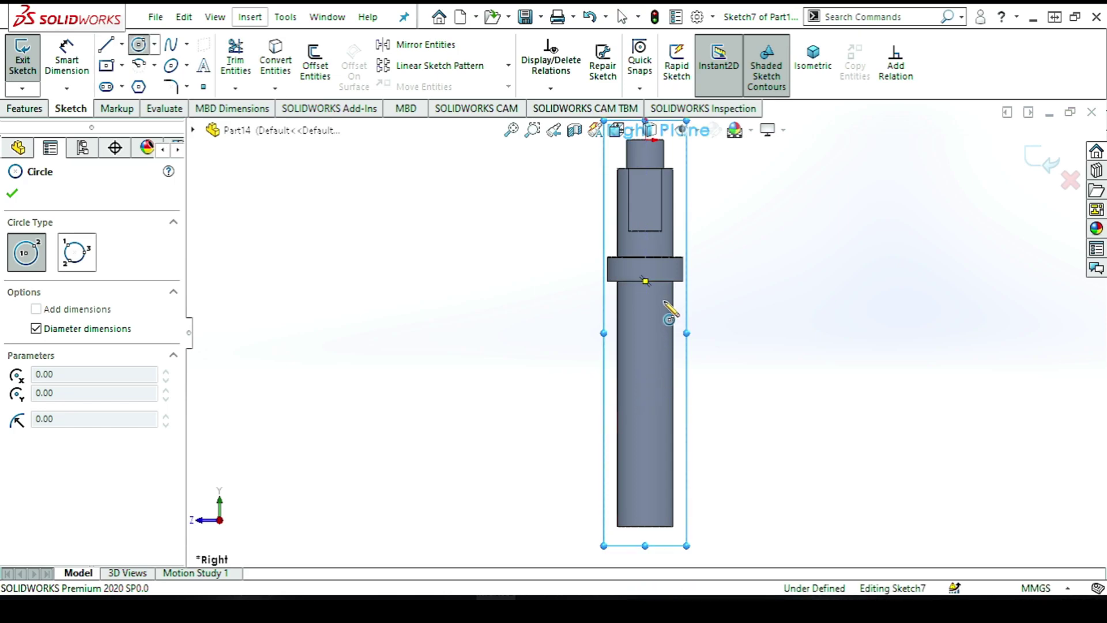
drag(645, 358, 646, 379)
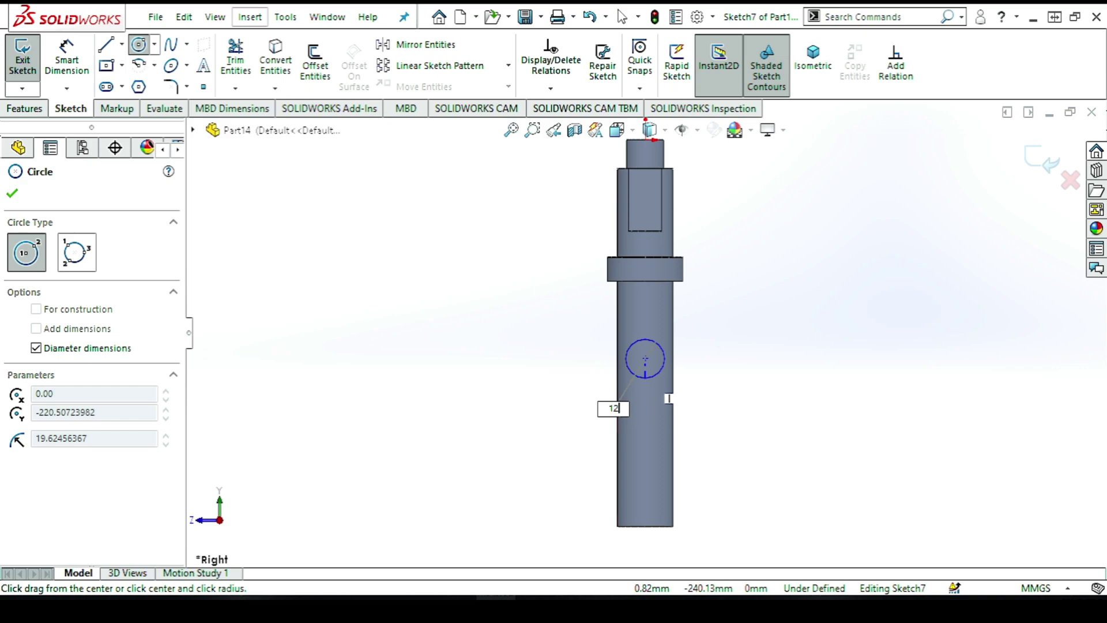
text(12.5)
key(Return)
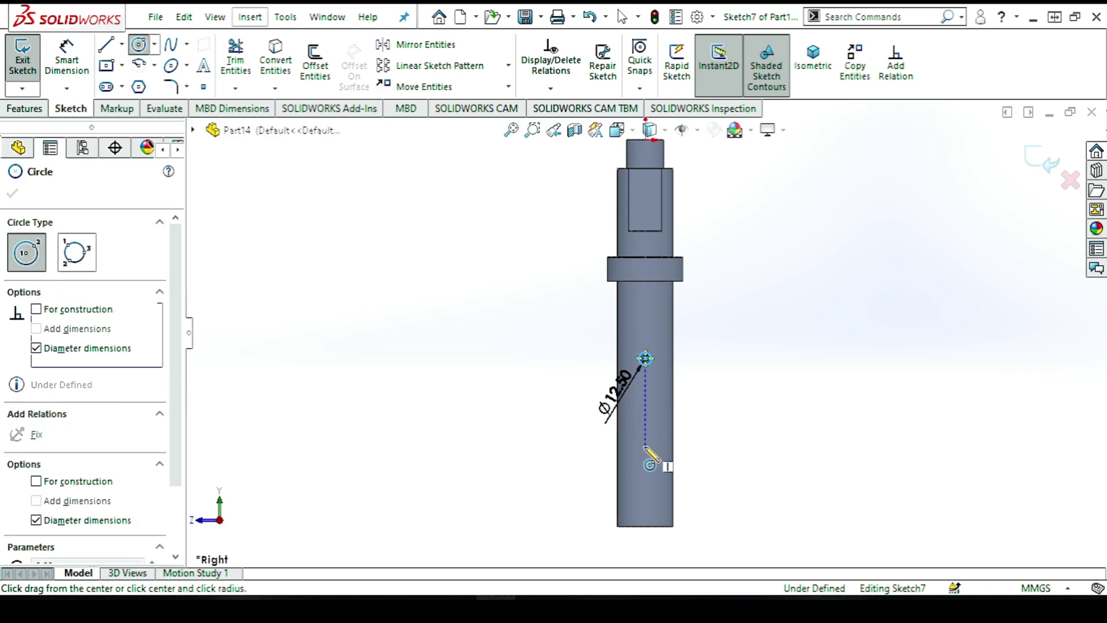
drag(645, 446, 650, 450)
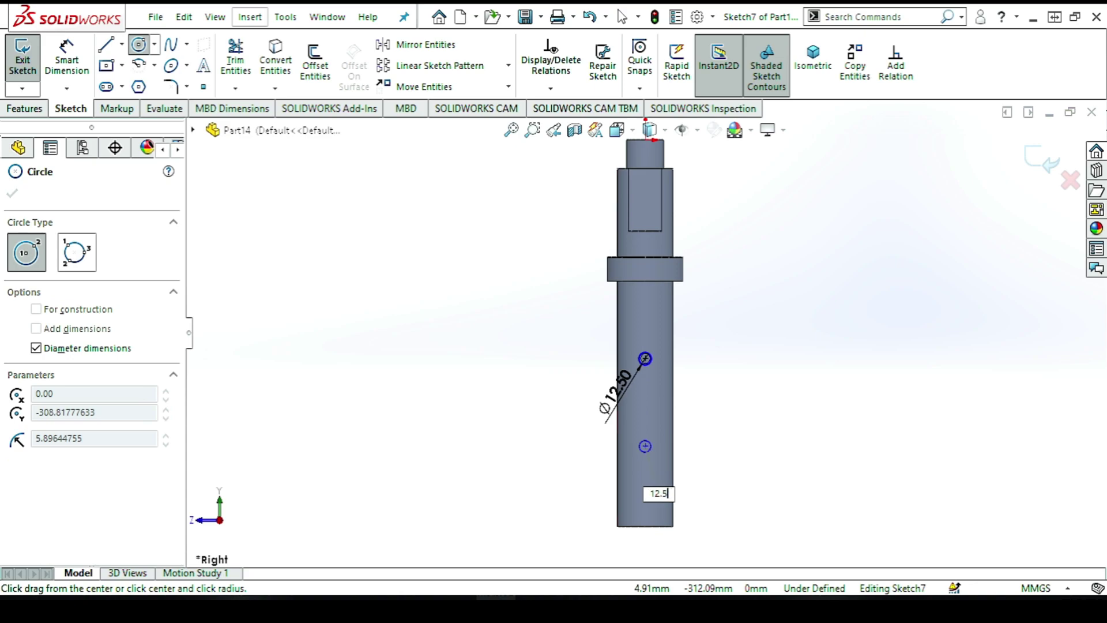
key(Return)
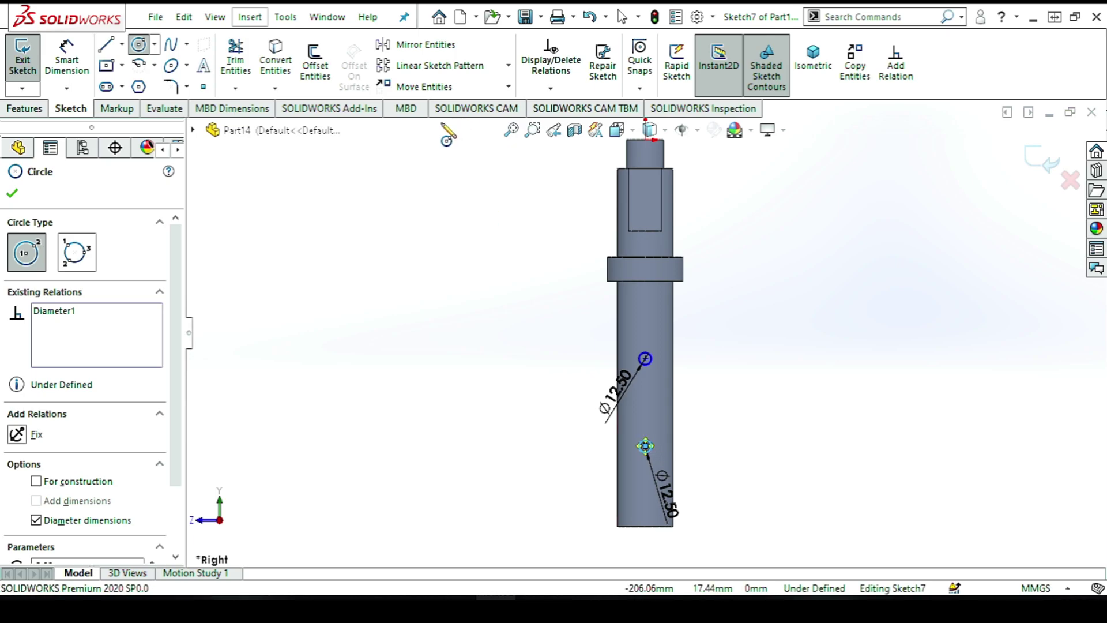
Dimension the upper circle's centre 85.2 mm below the collar's lower edge
click(80, 75)
click(644, 358)
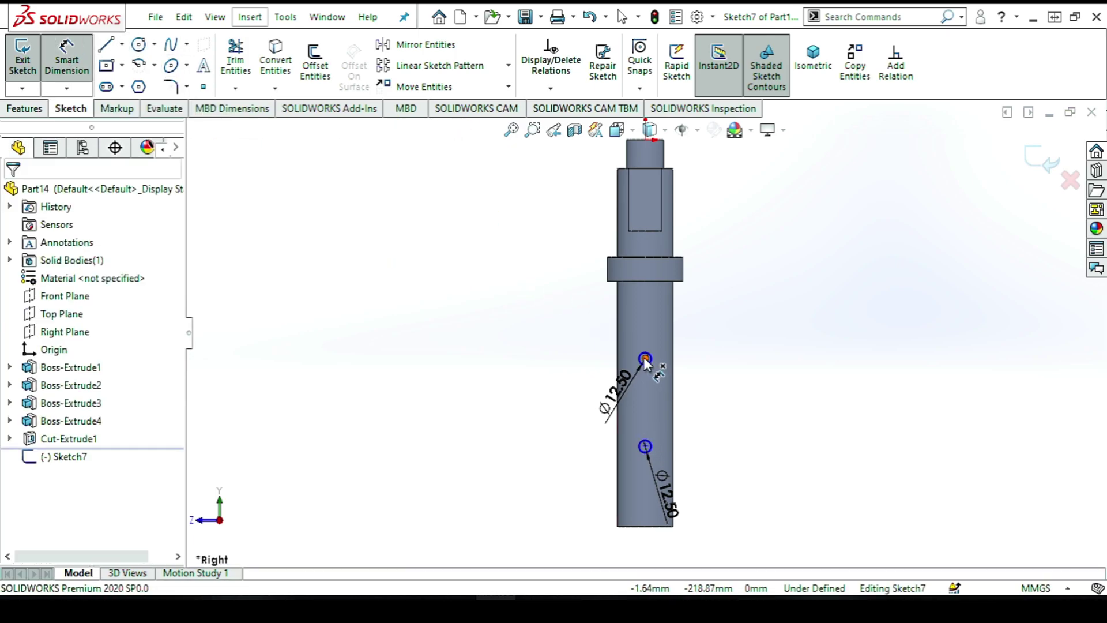
click(649, 282)
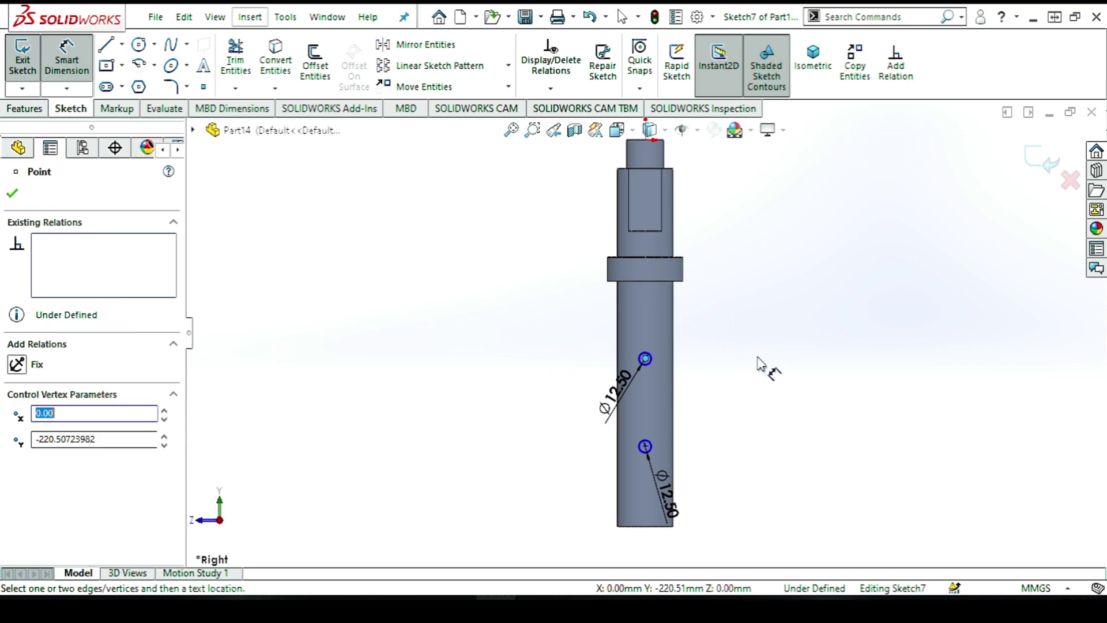
click(655, 281)
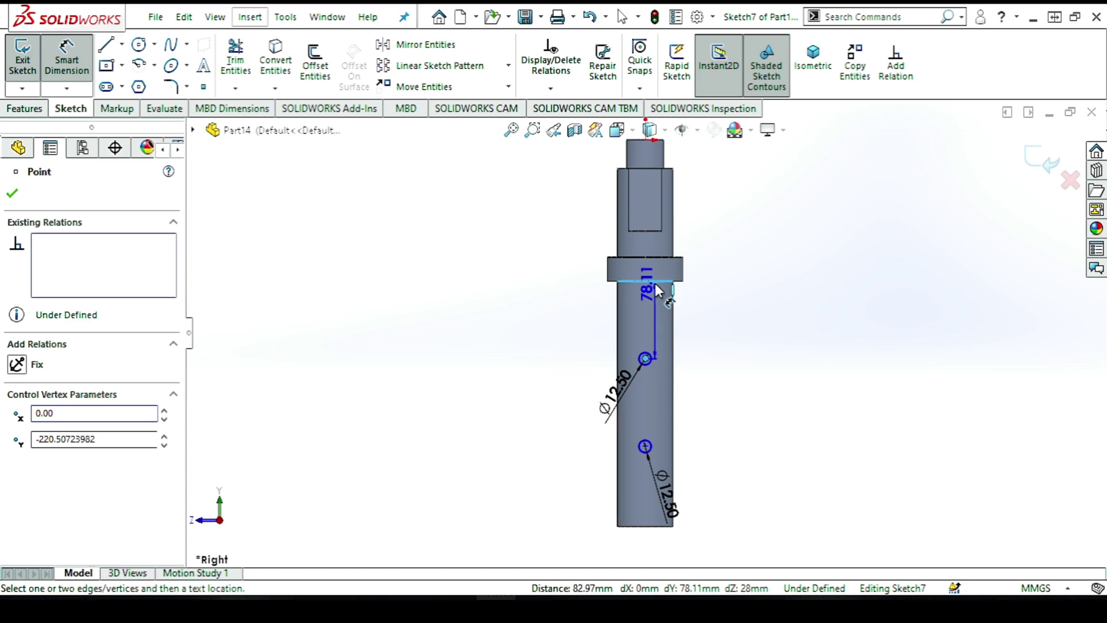
click(761, 312)
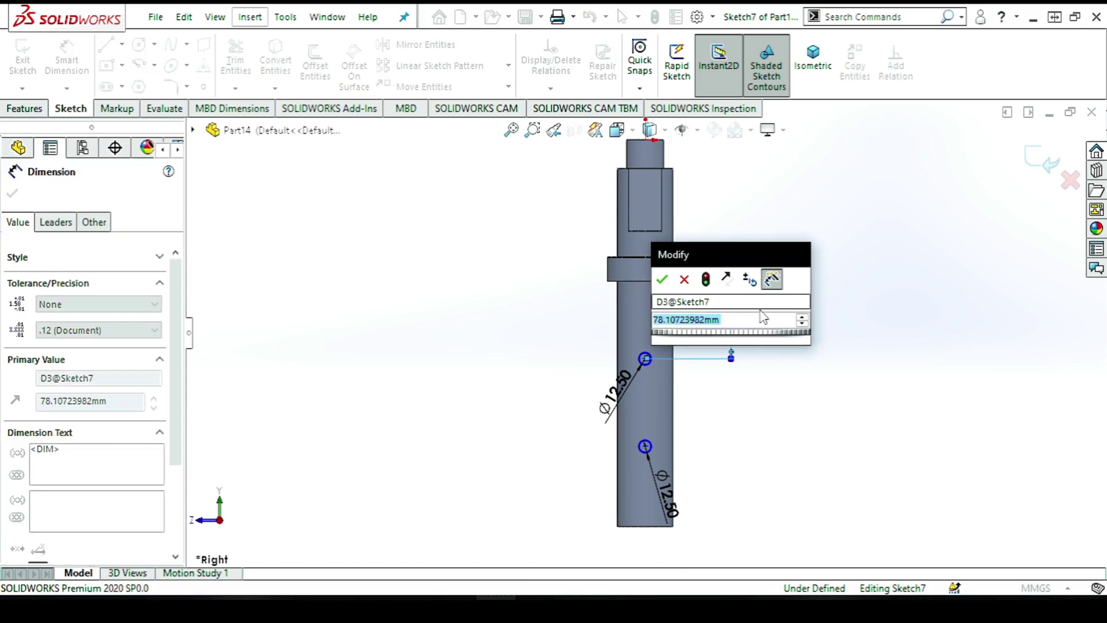
text(85)
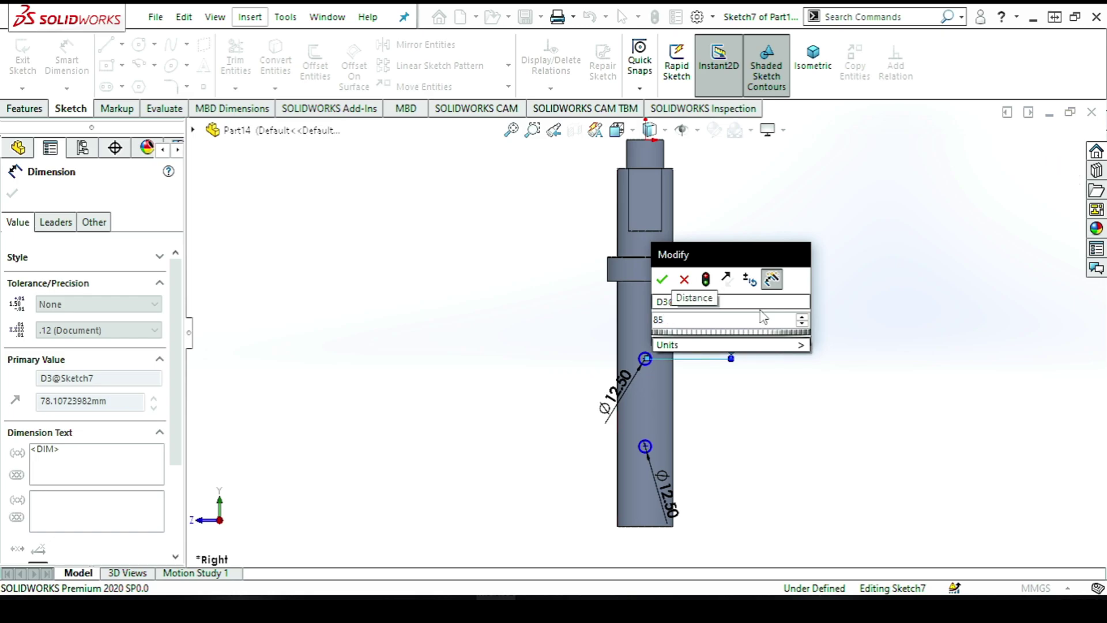
text(.2)
key(Return)
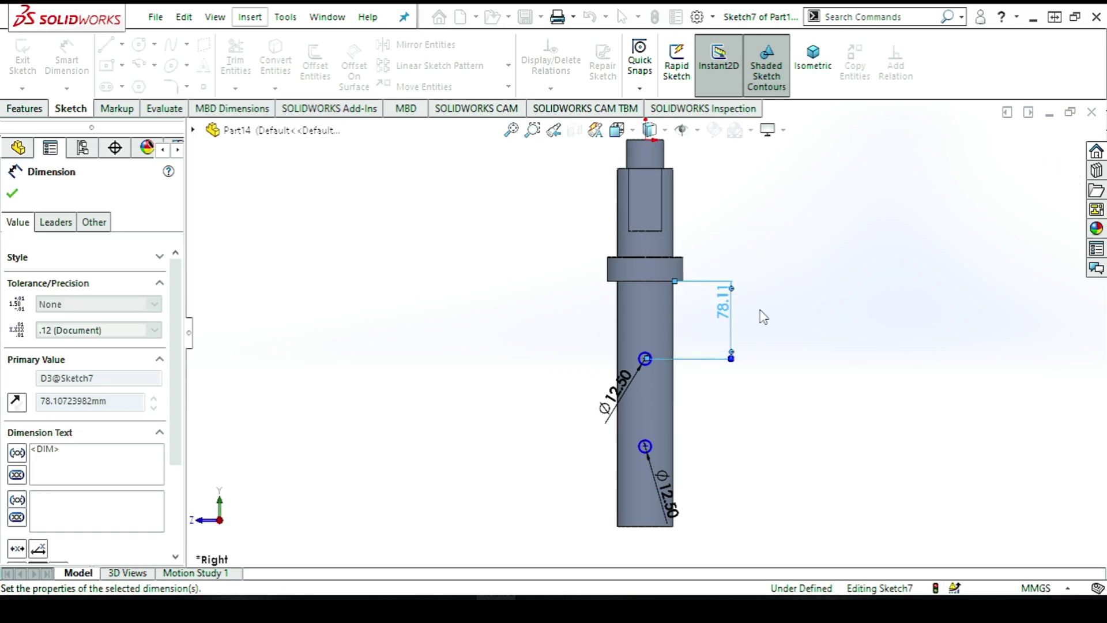
click(753, 359)
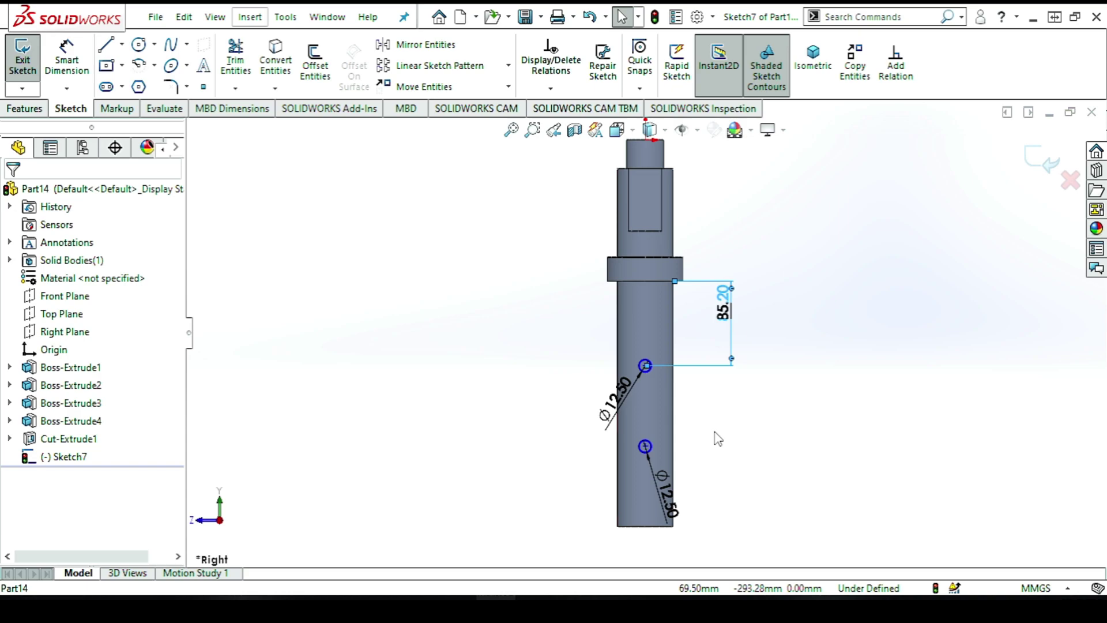
Set the vertical distance between the two circle centres to 100 mm
scroll(717, 438, down, 2)
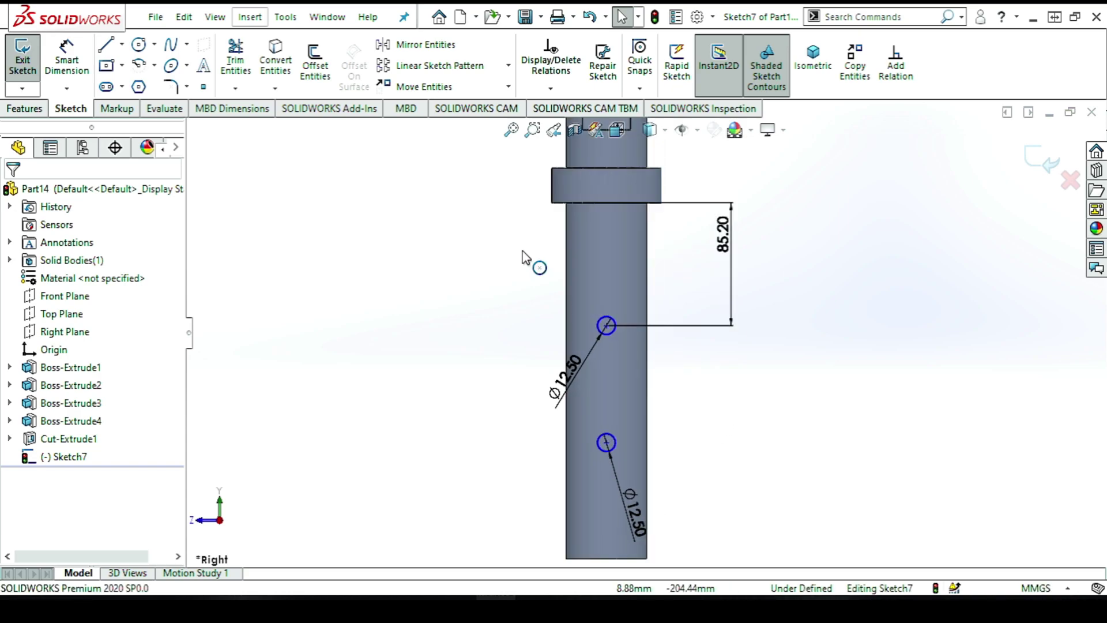
click(73, 57)
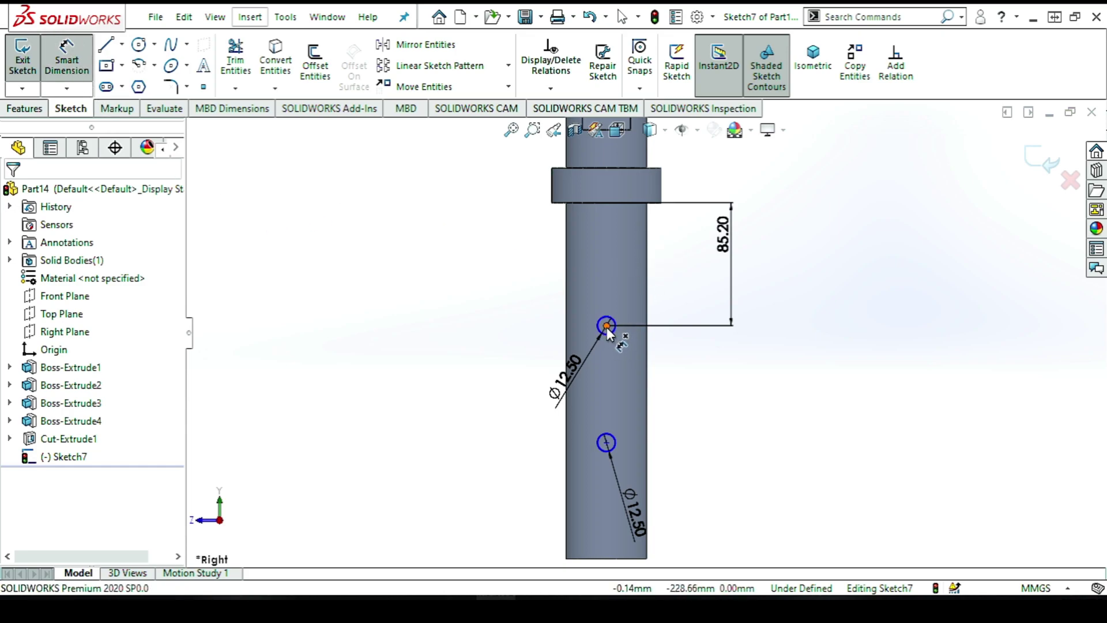
click(605, 443)
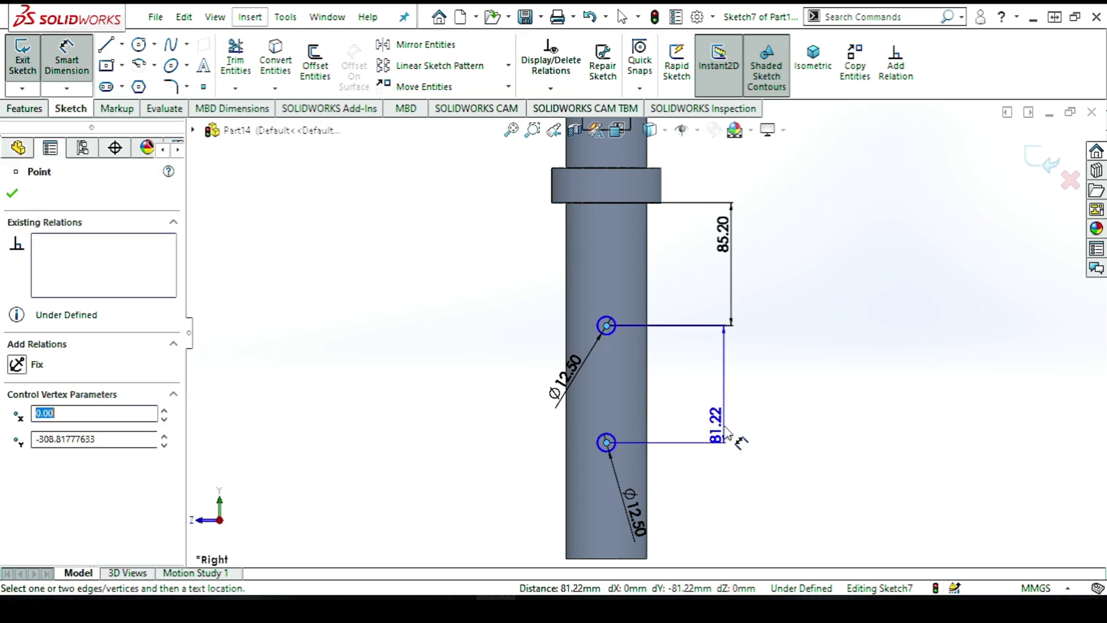
click(739, 423)
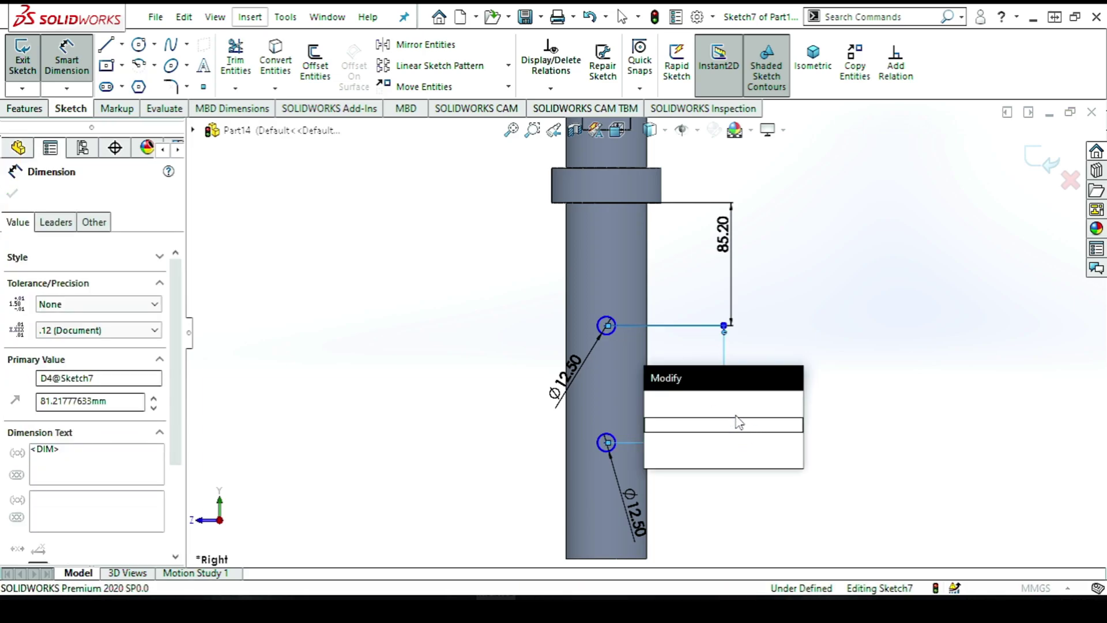
text(100)
key(Return)
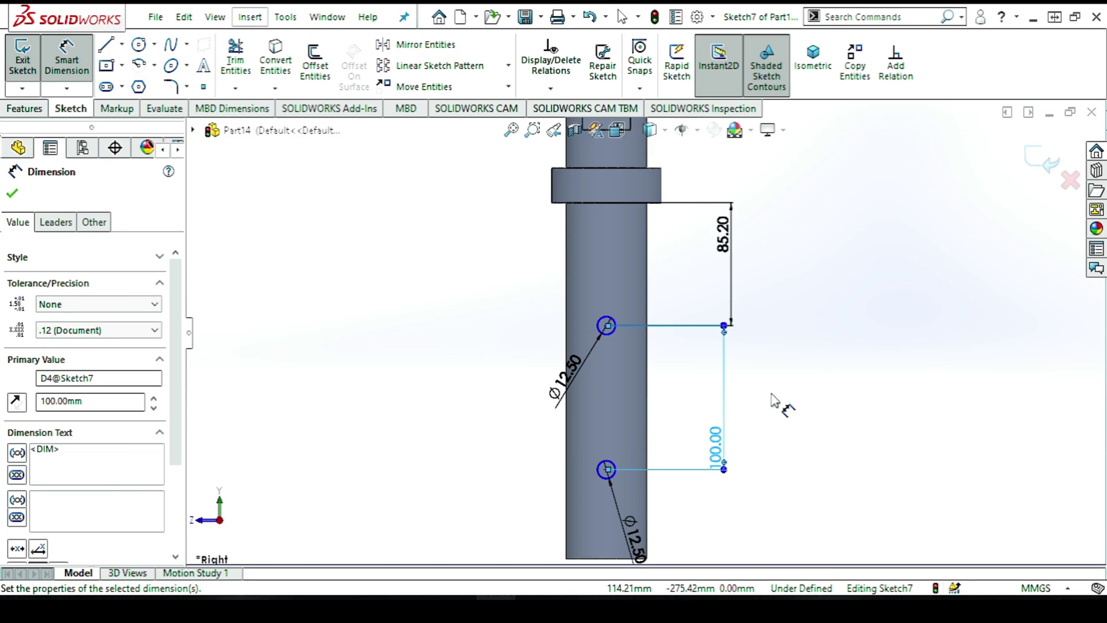
Cut the two circles through the lower cylinder using Mid Plane at 247.10 mm depth
click(1040, 154)
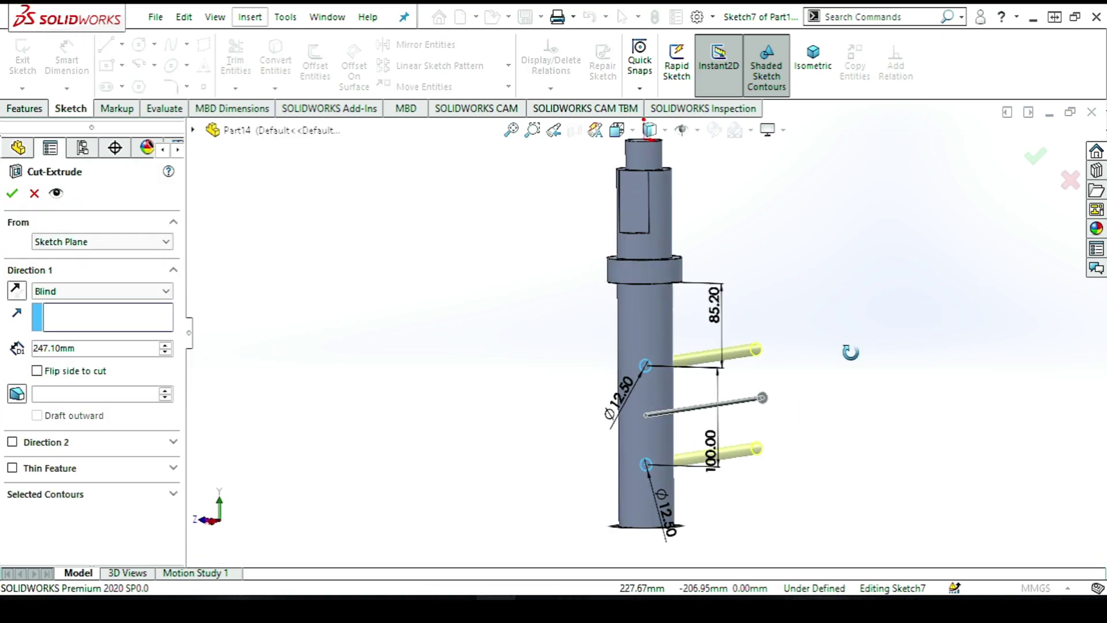
click(69, 300)
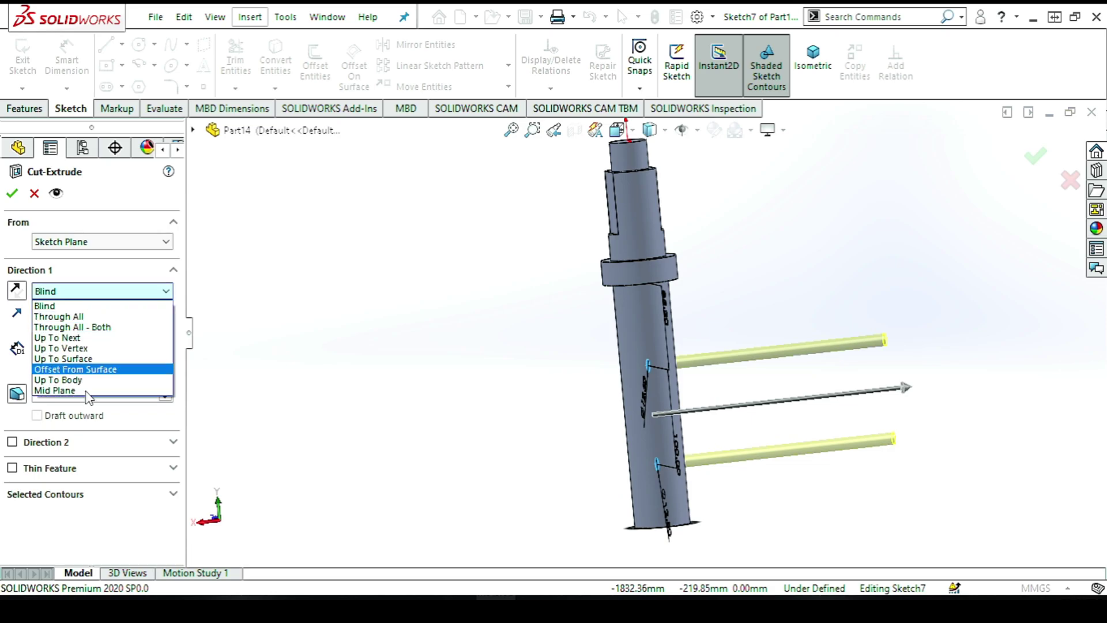
click(58, 388)
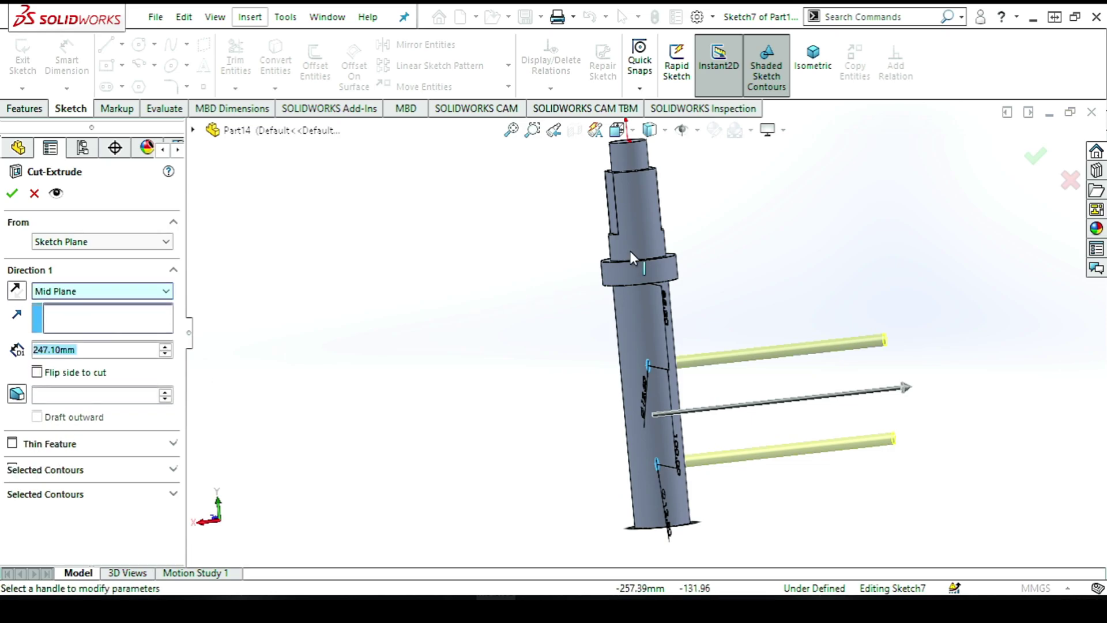
click(1036, 156)
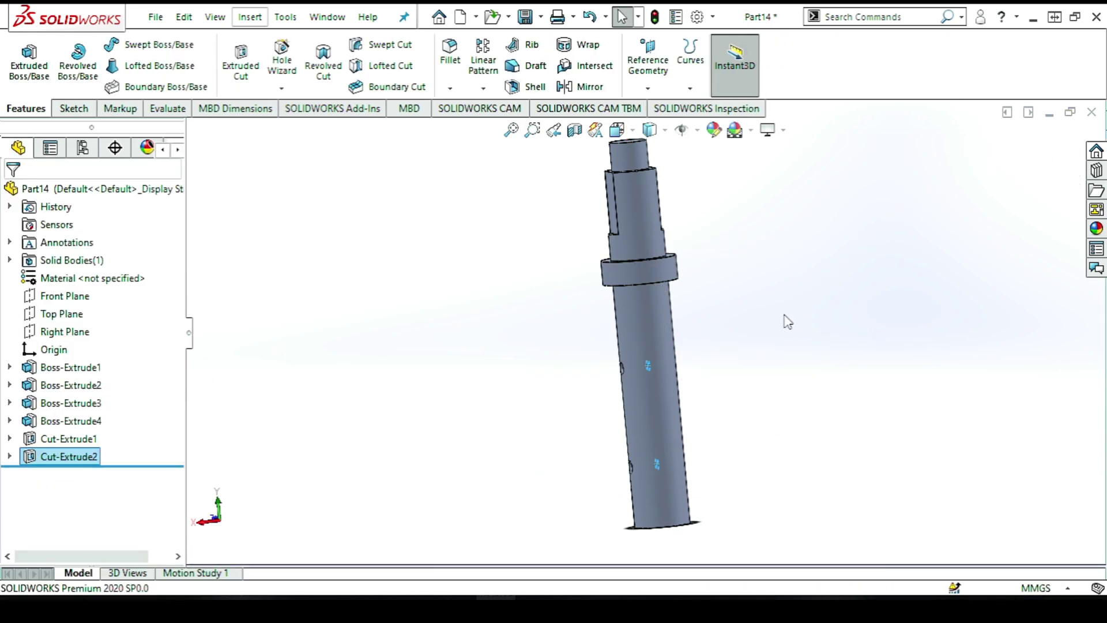
click(837, 385)
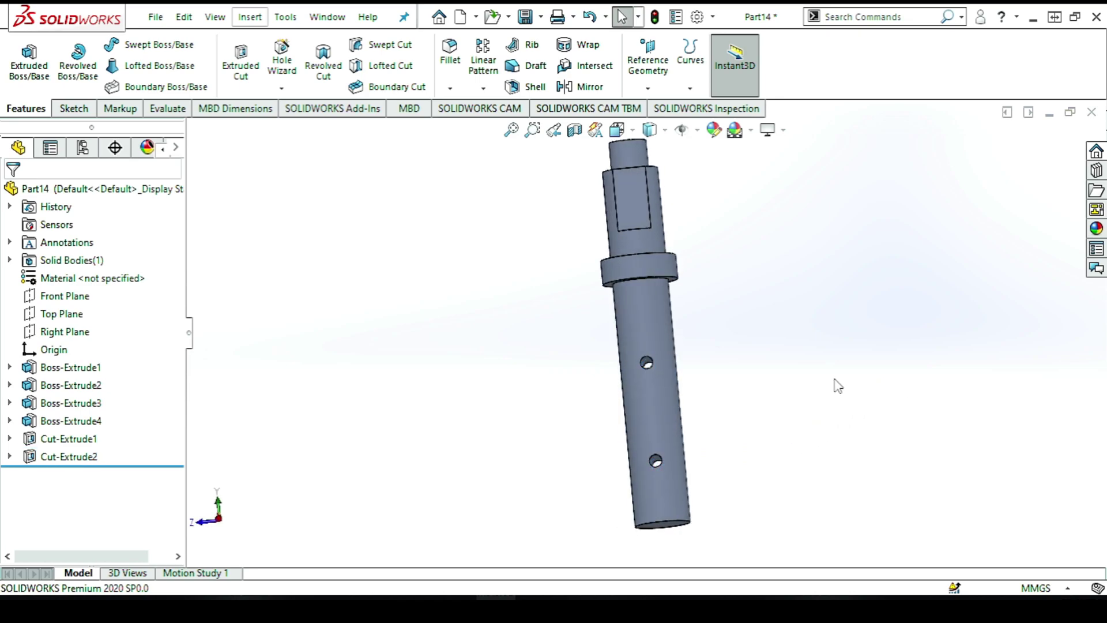
Start an extruded cut sketch on the Front Plane
key(ctrl+3)
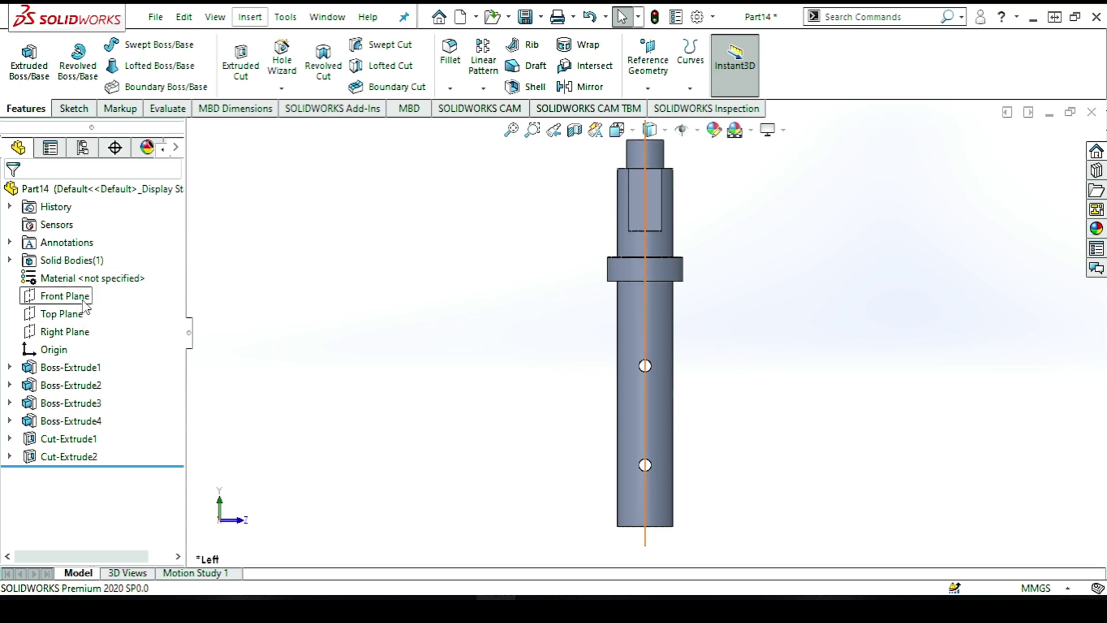
click(64, 295)
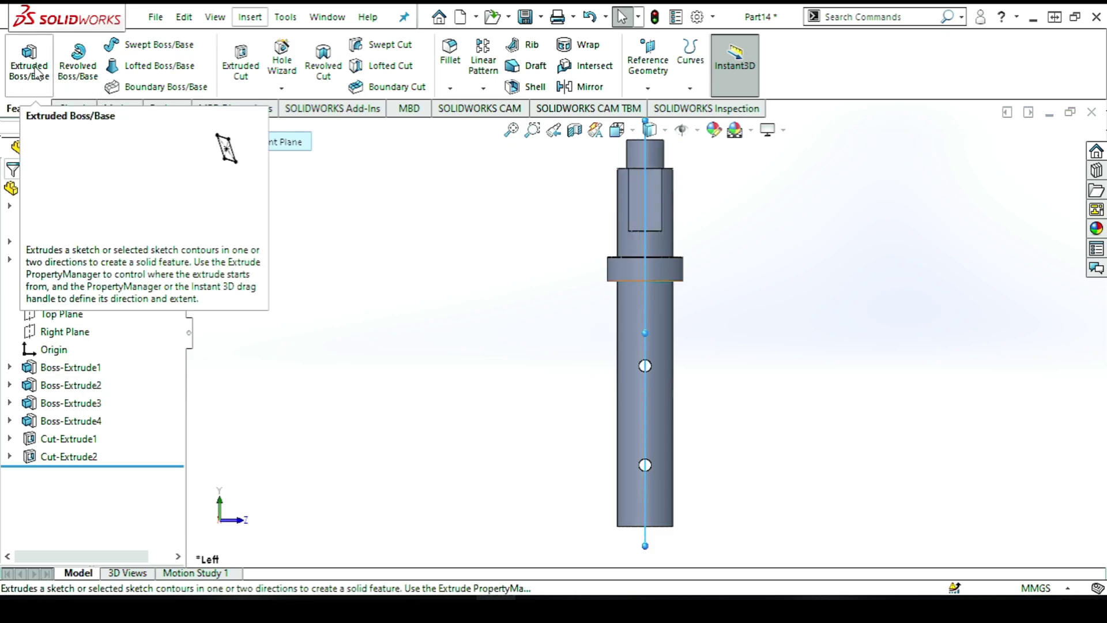
click(241, 63)
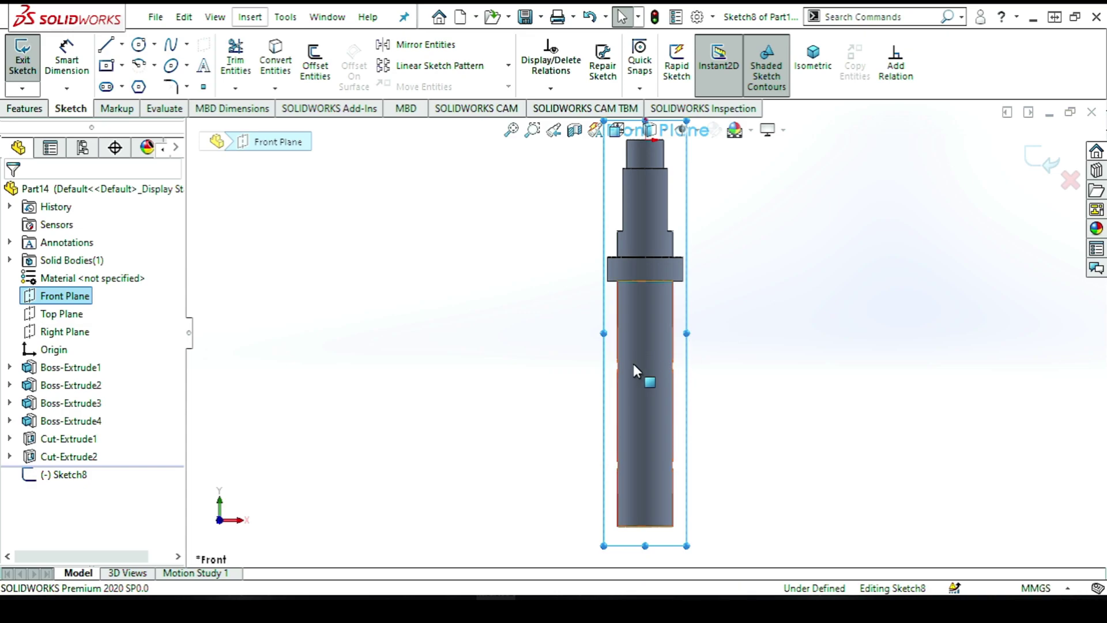
scroll(682, 369, down, 3)
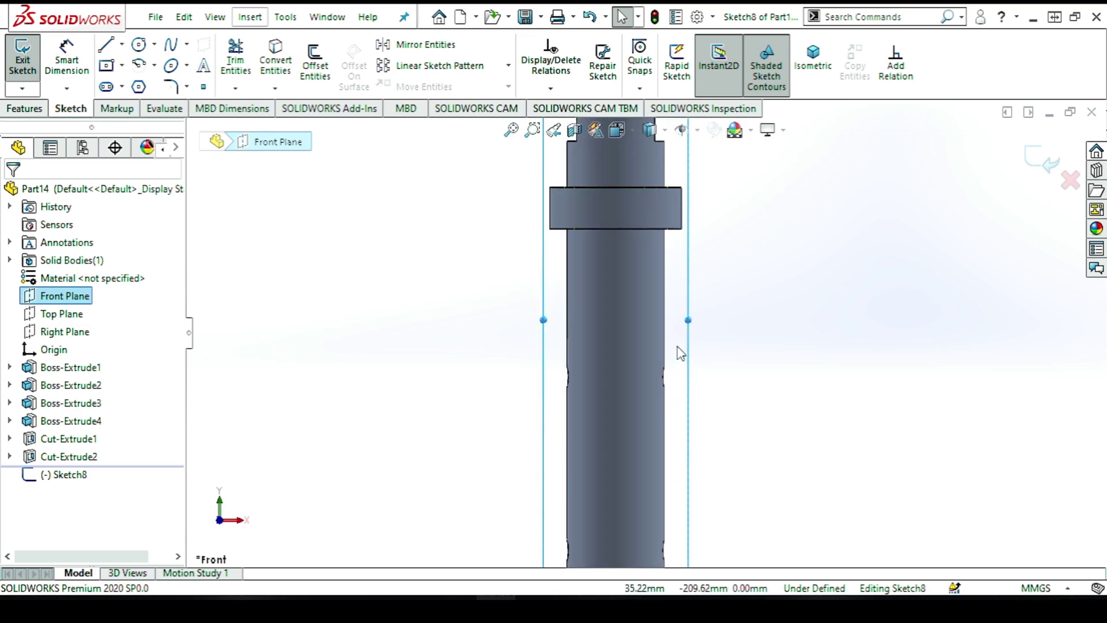
scroll(674, 347, up, 3)
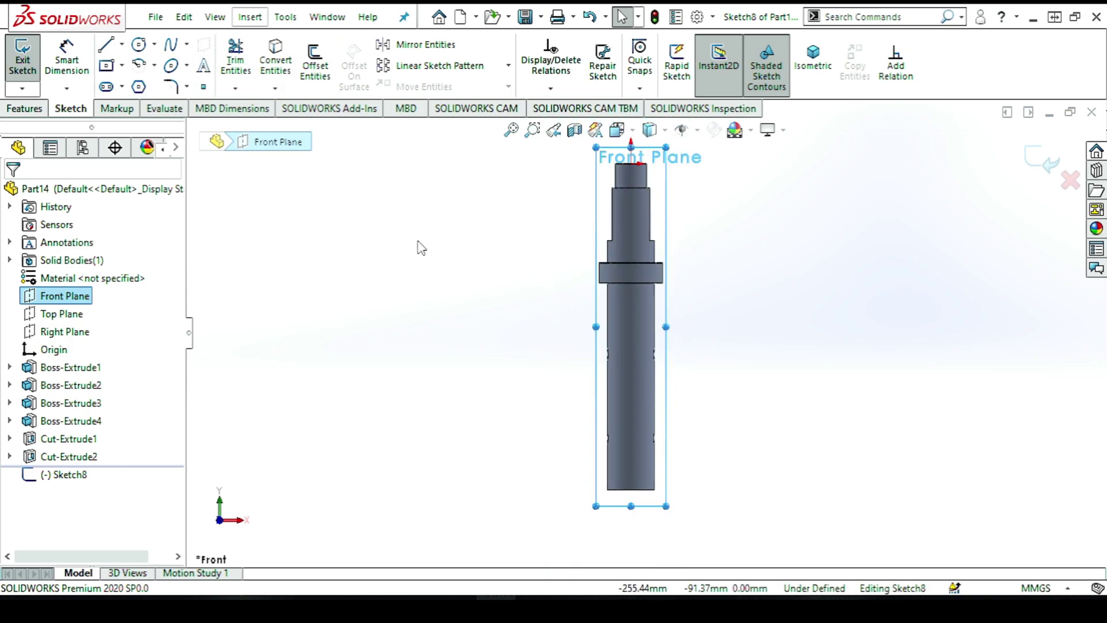
click(108, 38)
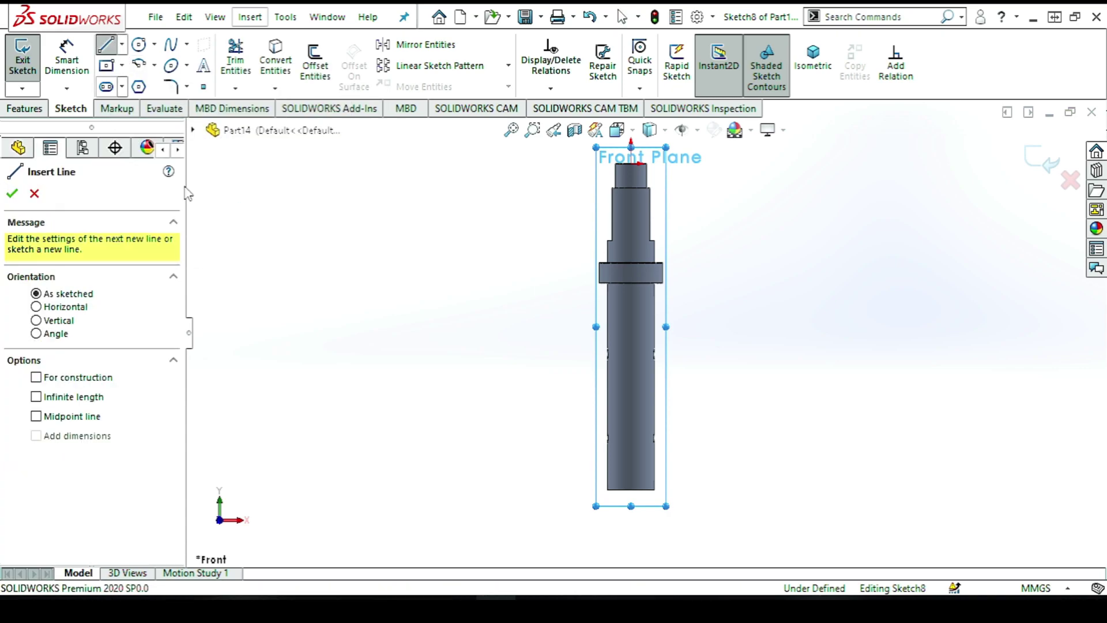
scroll(657, 288, down, 1)
scroll(653, 294, down, 2)
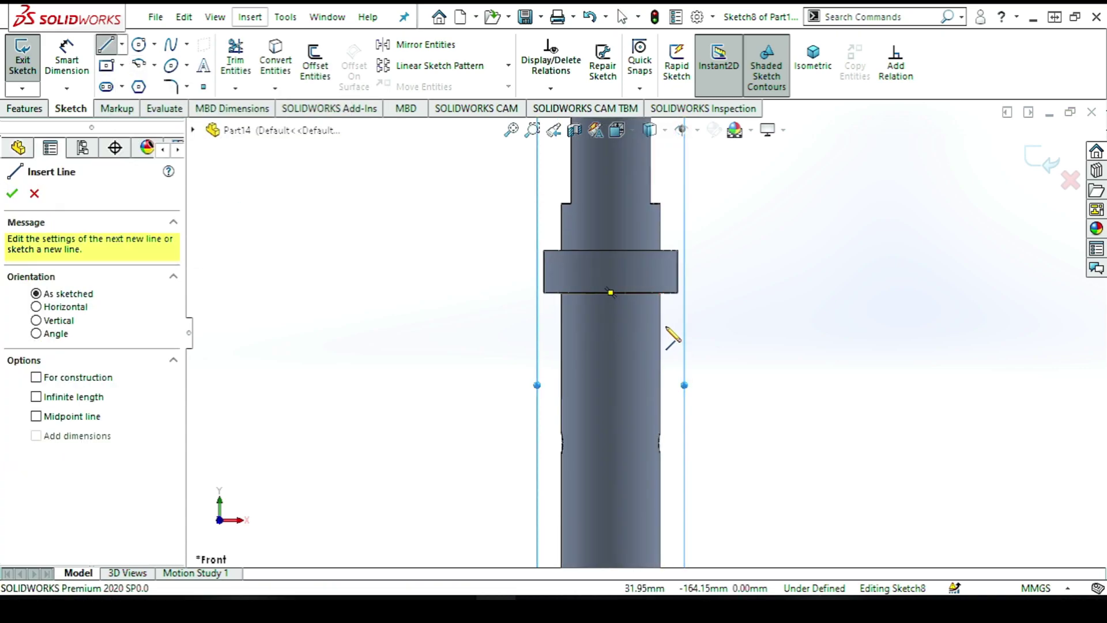
click(660, 292)
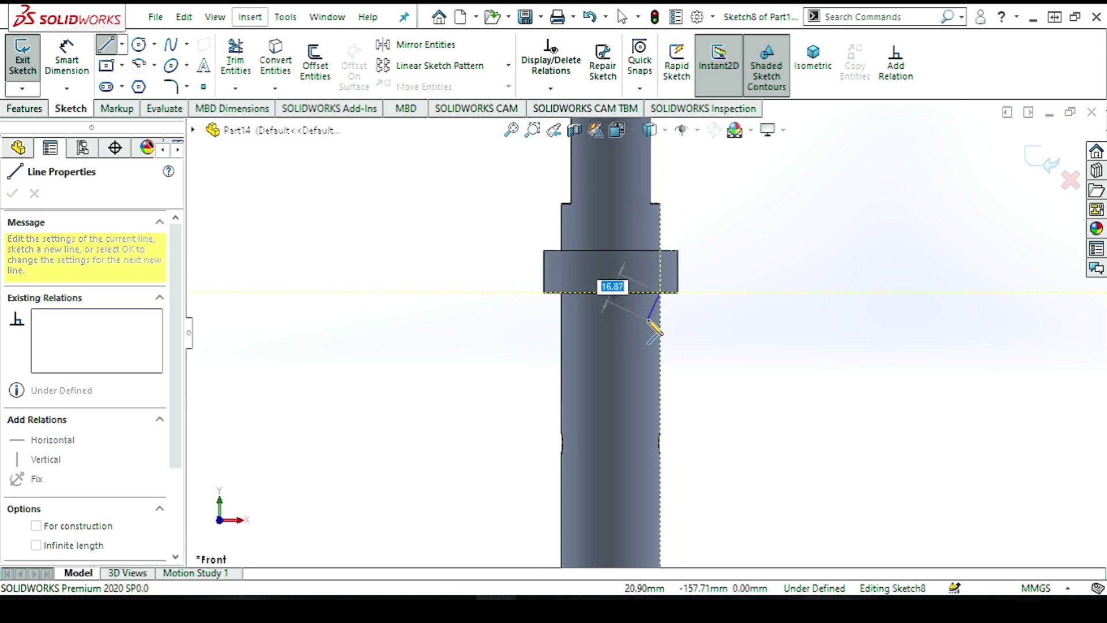
key(Escape)
key(Escape)
Draw a closed rectangular line profile 31.10 mm wide and 193.80 mm high, starting from the lower cylinder's right edge below the collar
click(105, 44)
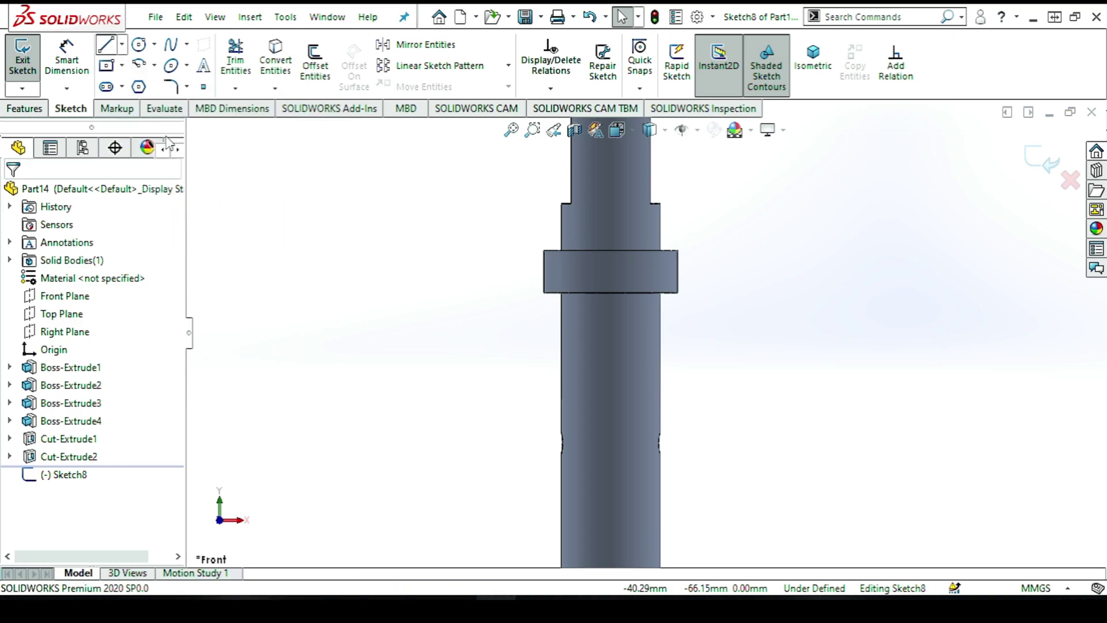
click(660, 362)
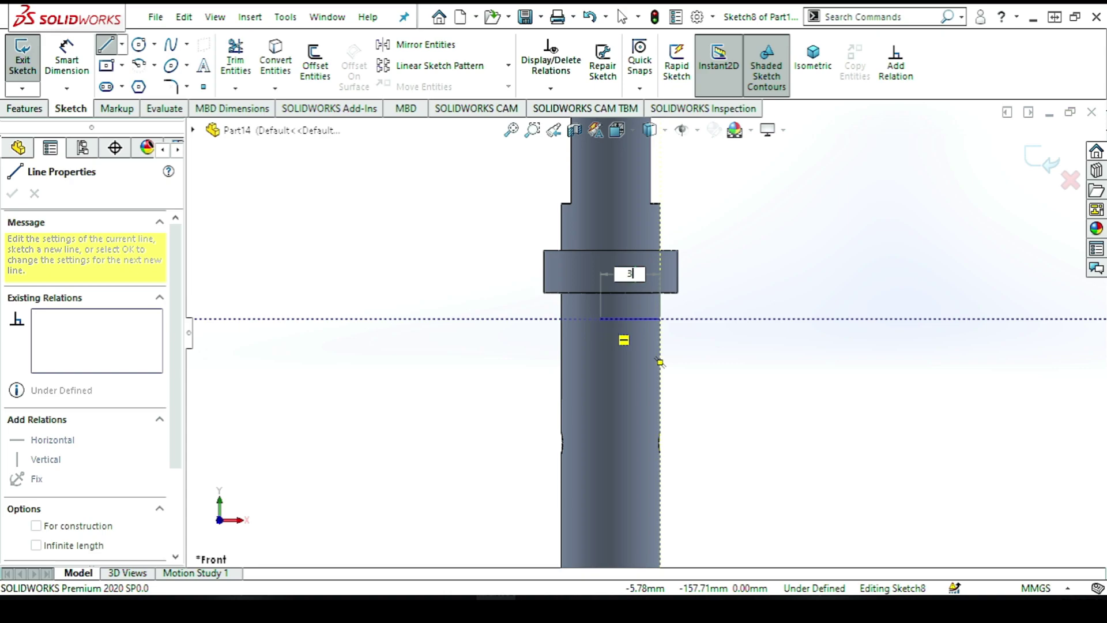
key(Return)
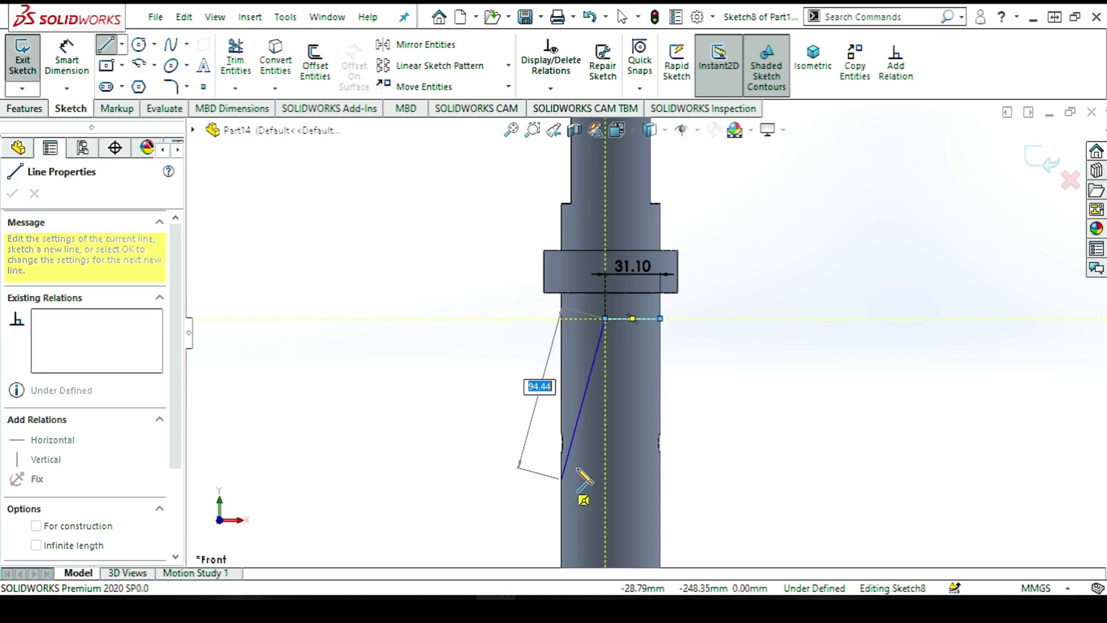
scroll(576, 415, down, 3)
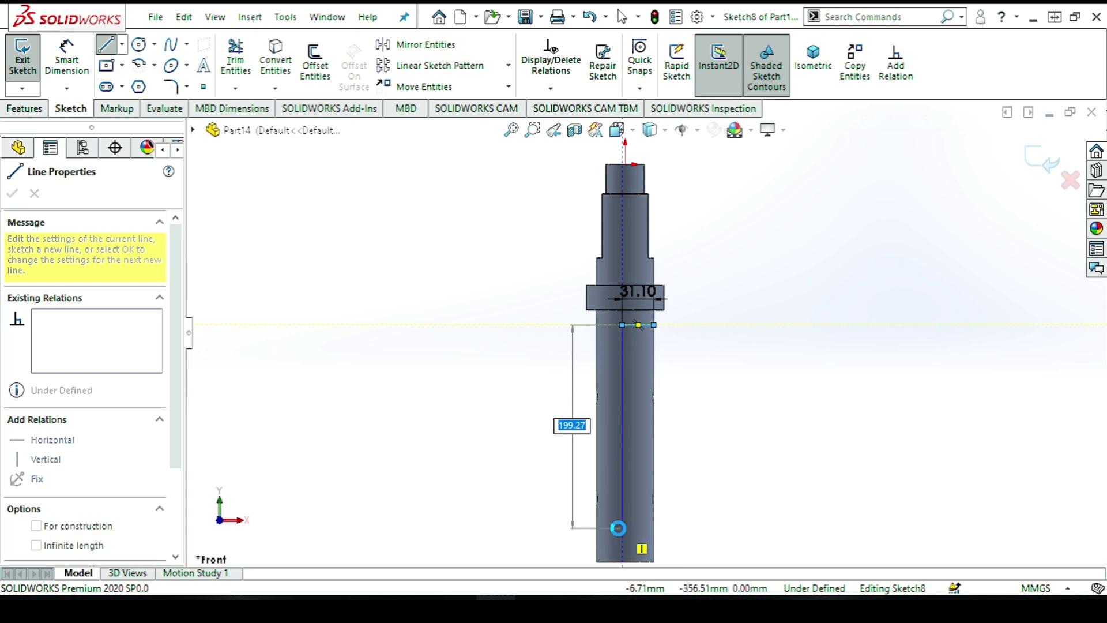
text(193.)
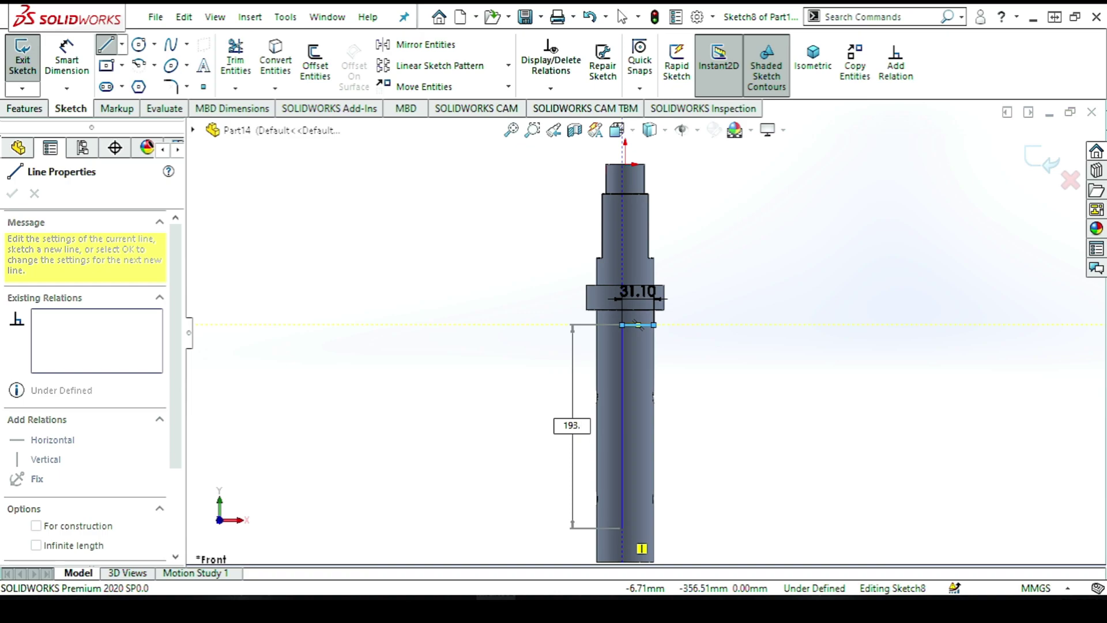
text(8)
key(Return)
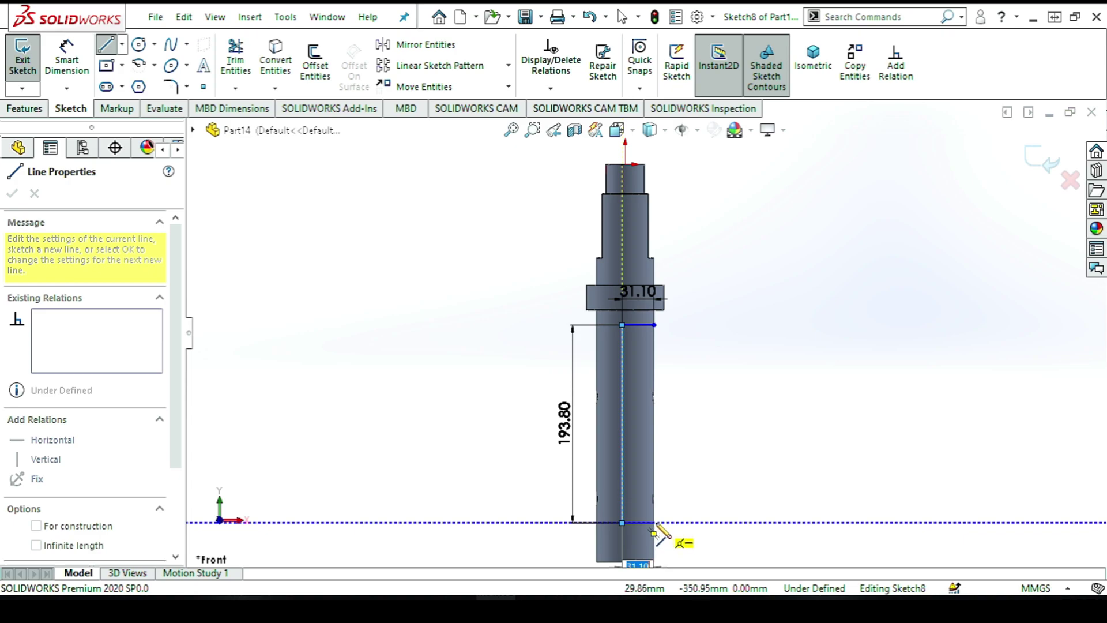
click(653, 522)
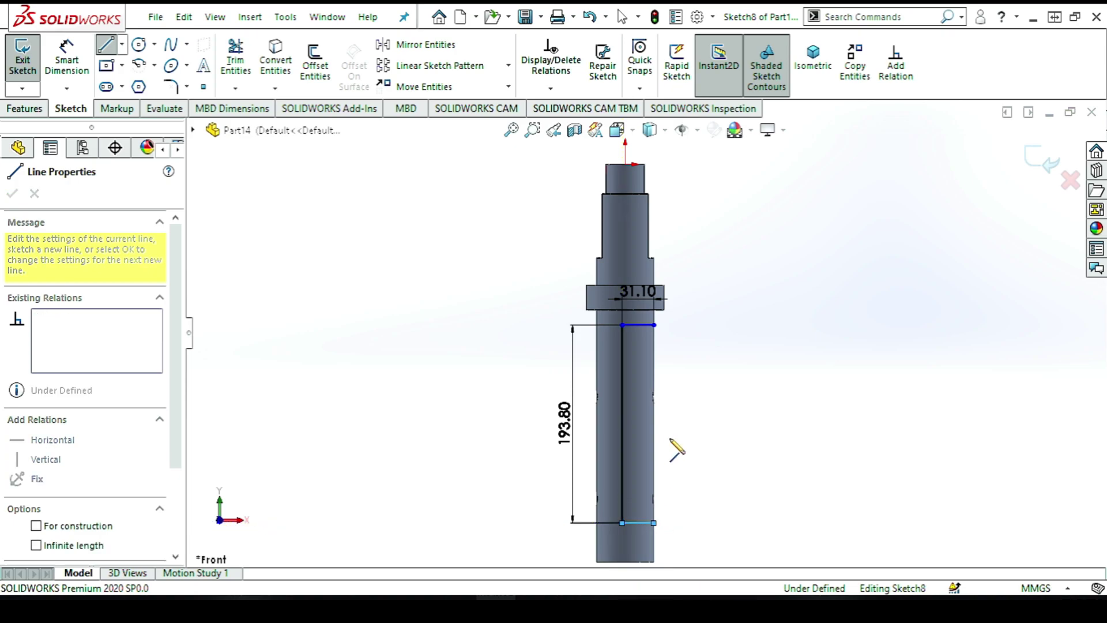
click(654, 325)
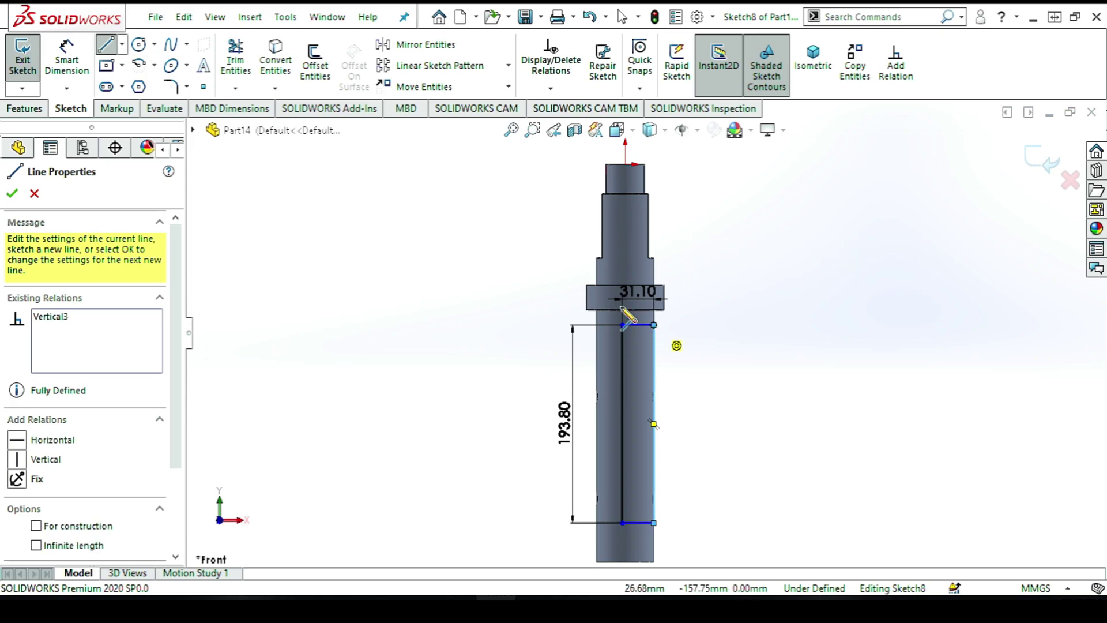
Dimension the rectangle's upper line 38.3 mm below the collar's lower edge
click(66, 60)
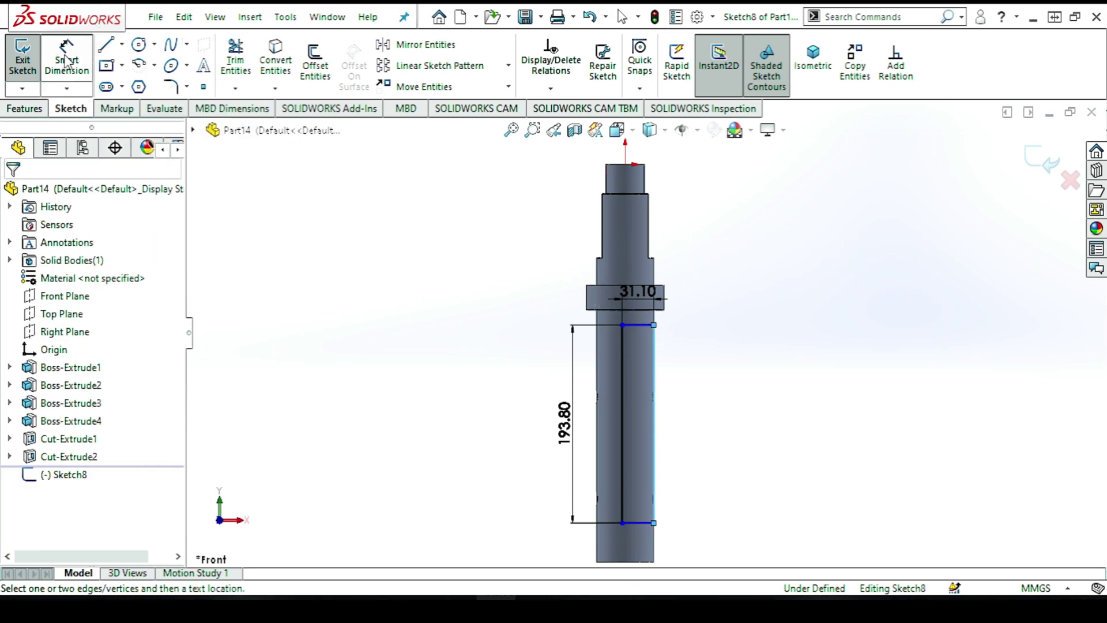
click(634, 326)
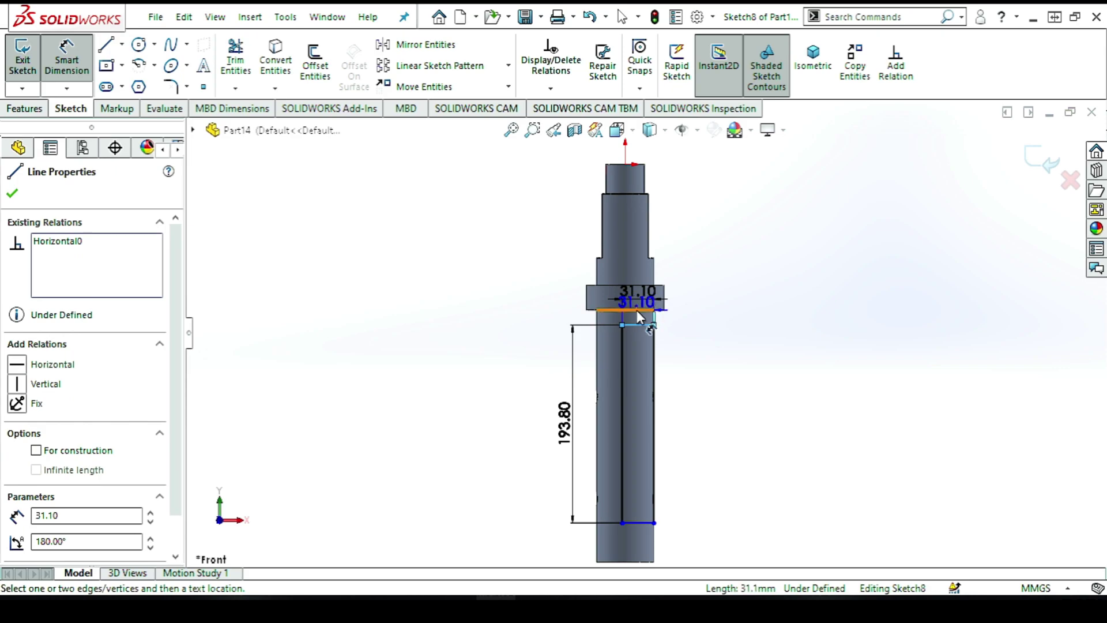
click(637, 310)
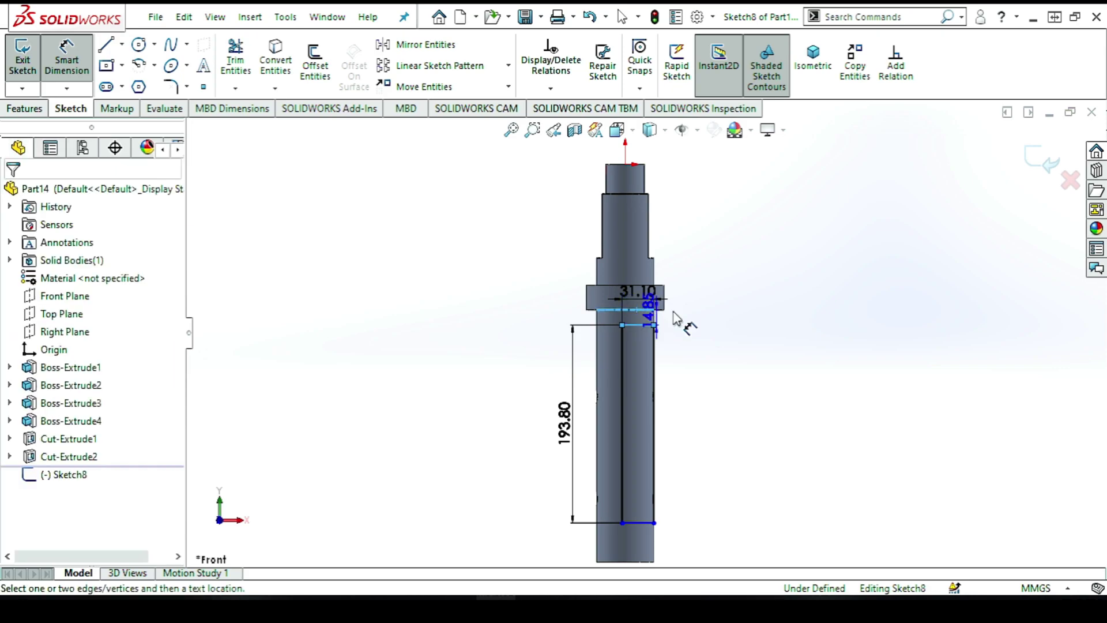
click(703, 313)
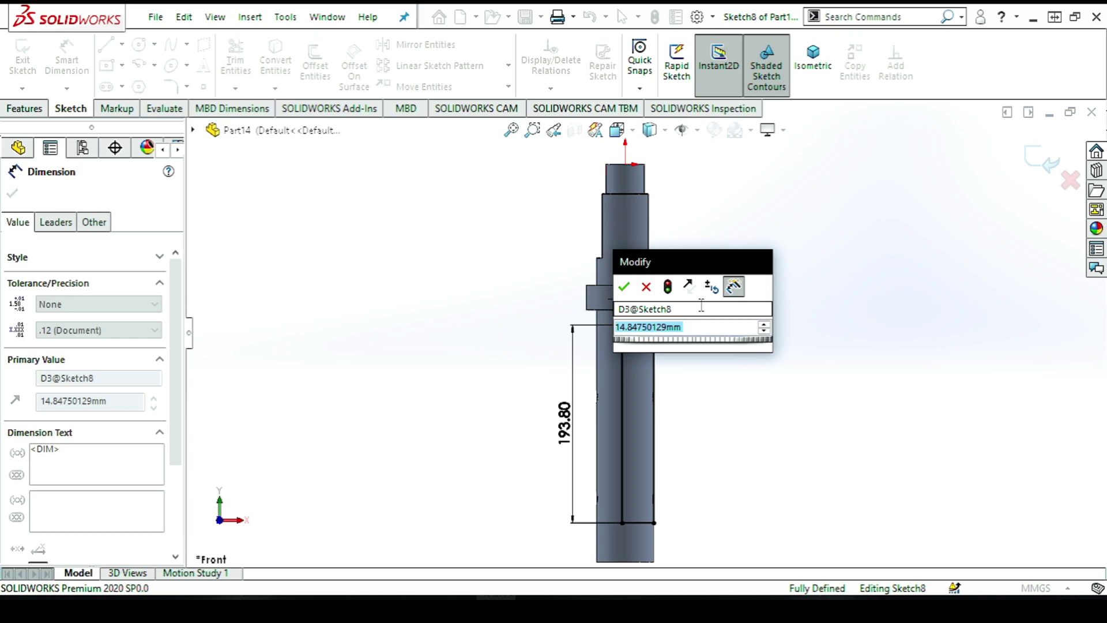
text(38)
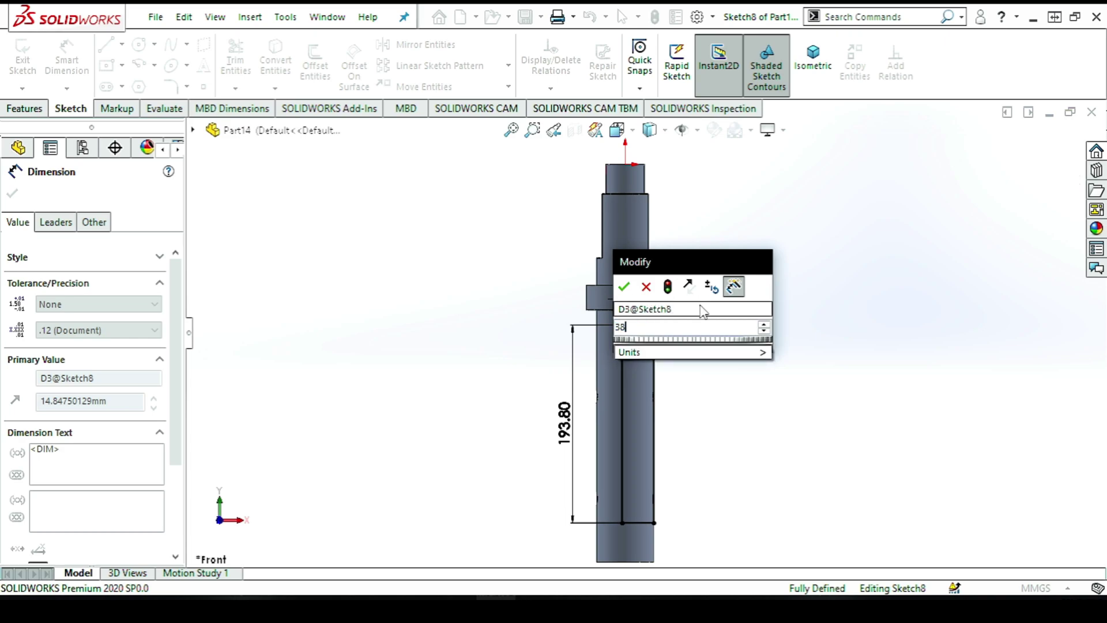
text(.3)
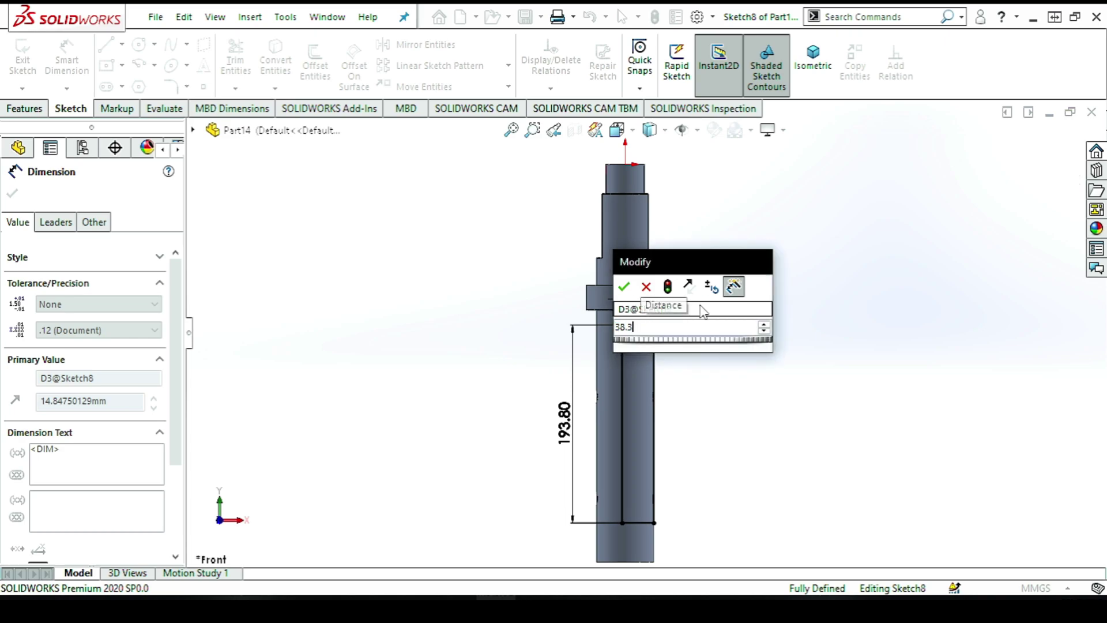
key(Return)
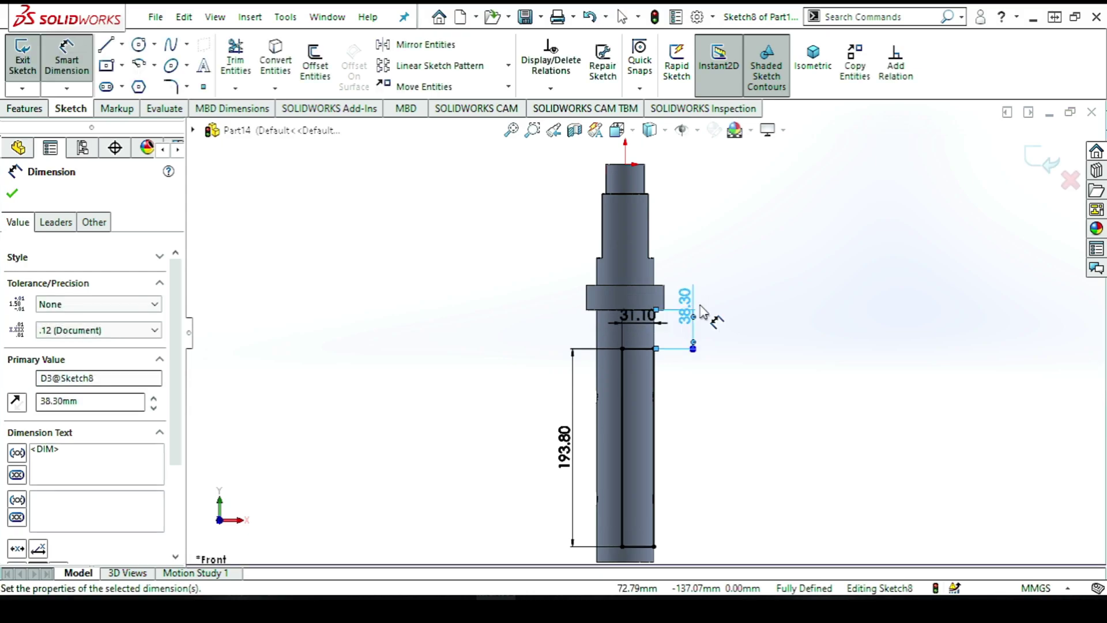
key(Escape)
Cut the rectangular profile through the lower cylinder using Mid Plane at 247.10 mm depth
scroll(688, 410, up, 2)
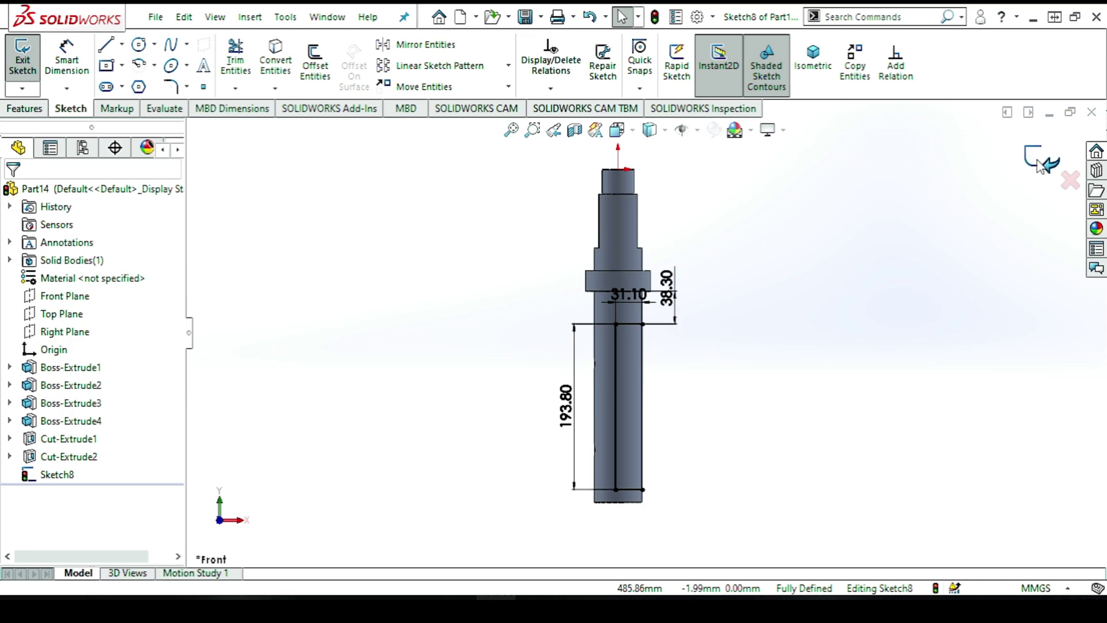
key(ctrl+b)
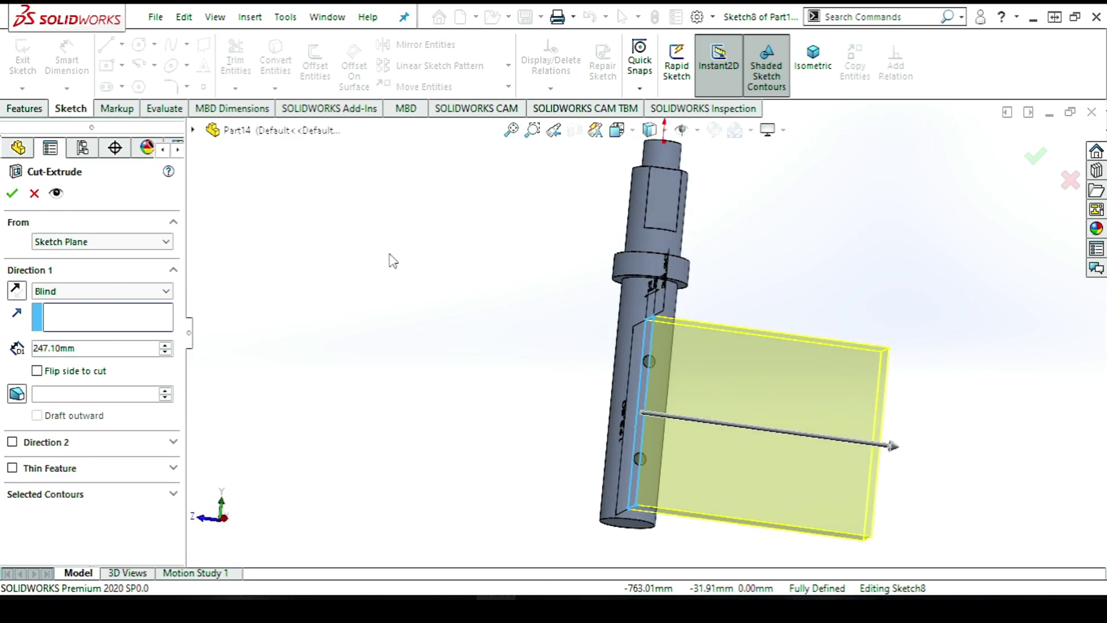
click(96, 291)
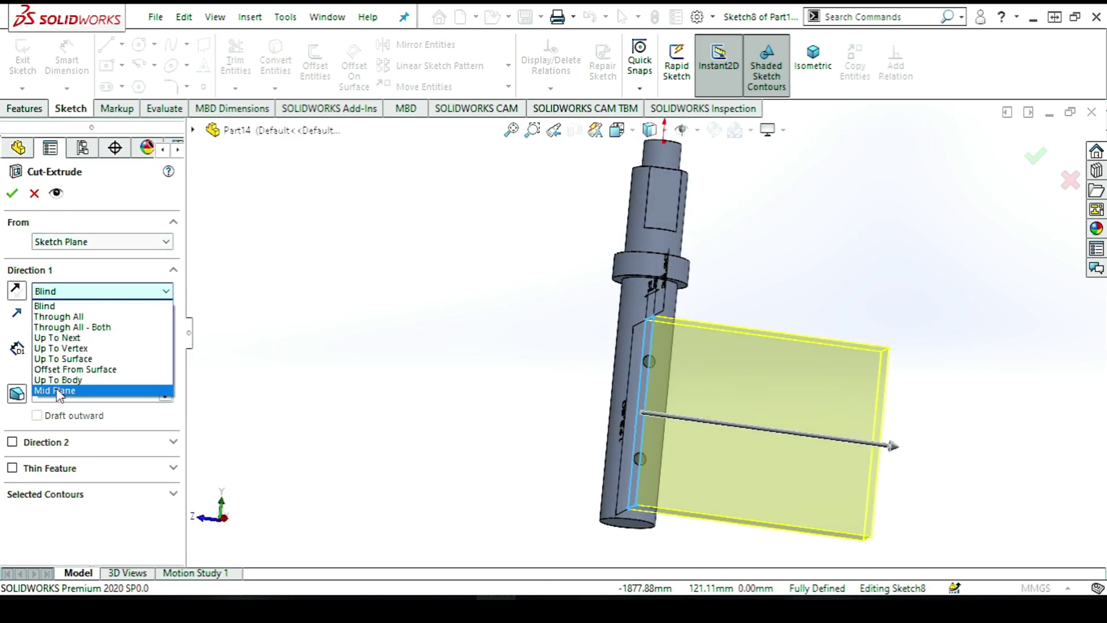
click(87, 394)
click(1033, 157)
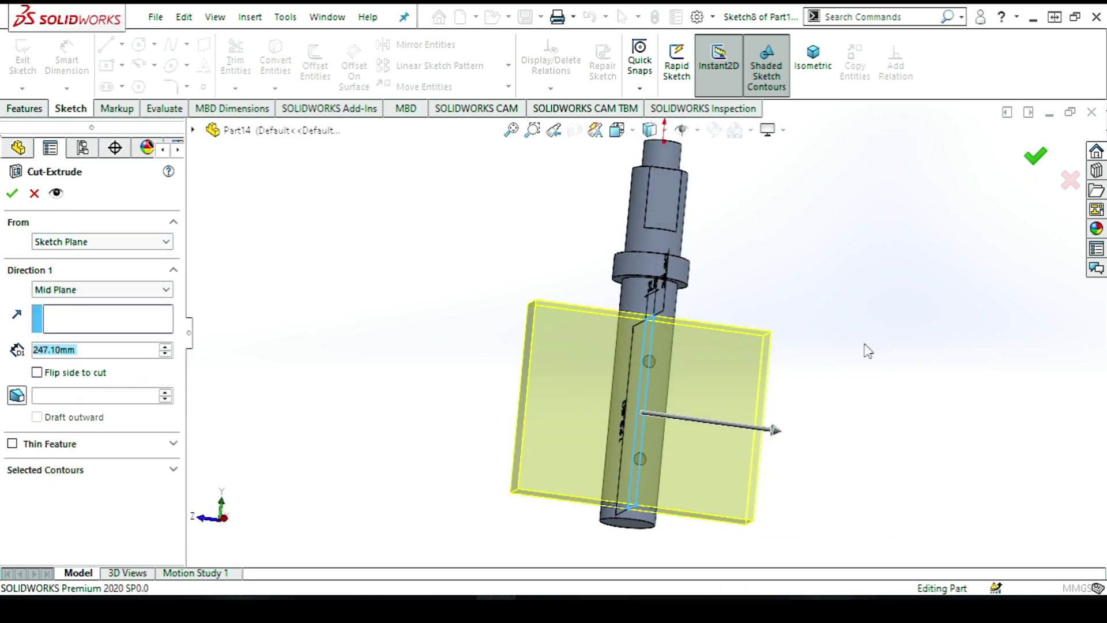